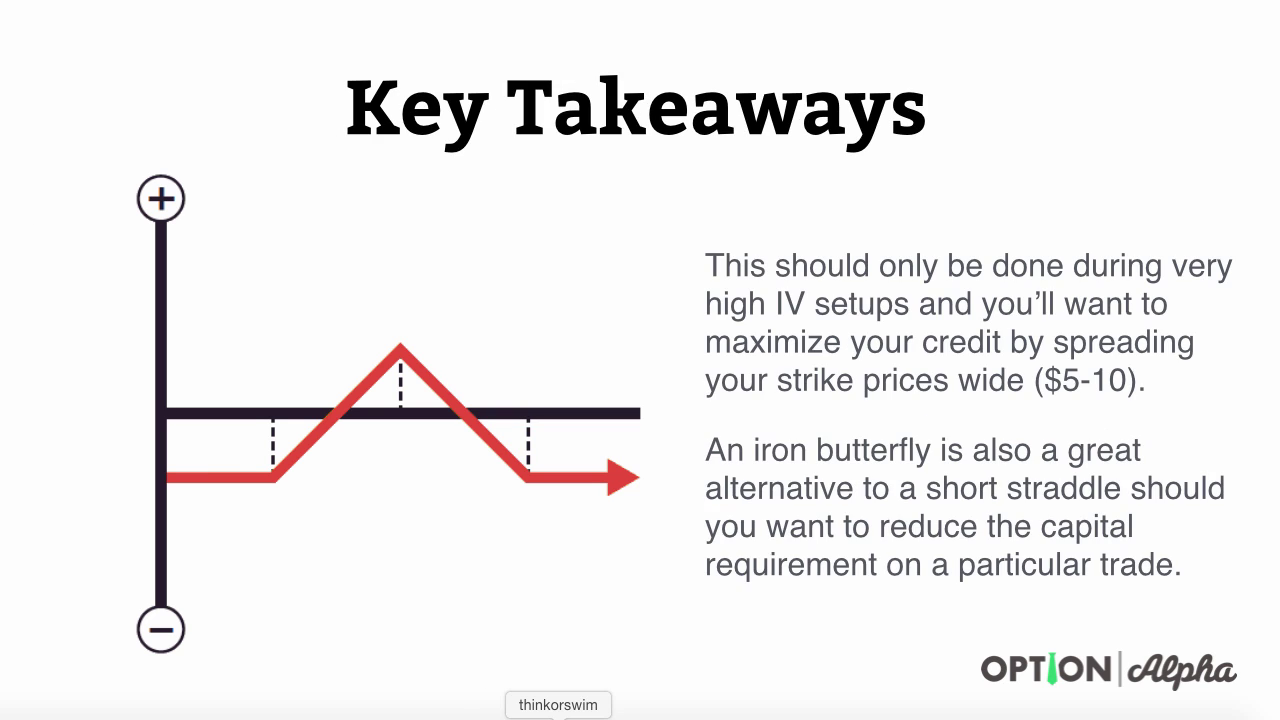
# Advance past the Break-Even Points slide to the GLD daily chart in thinkorswim.
pyautogui.click(547, 712)
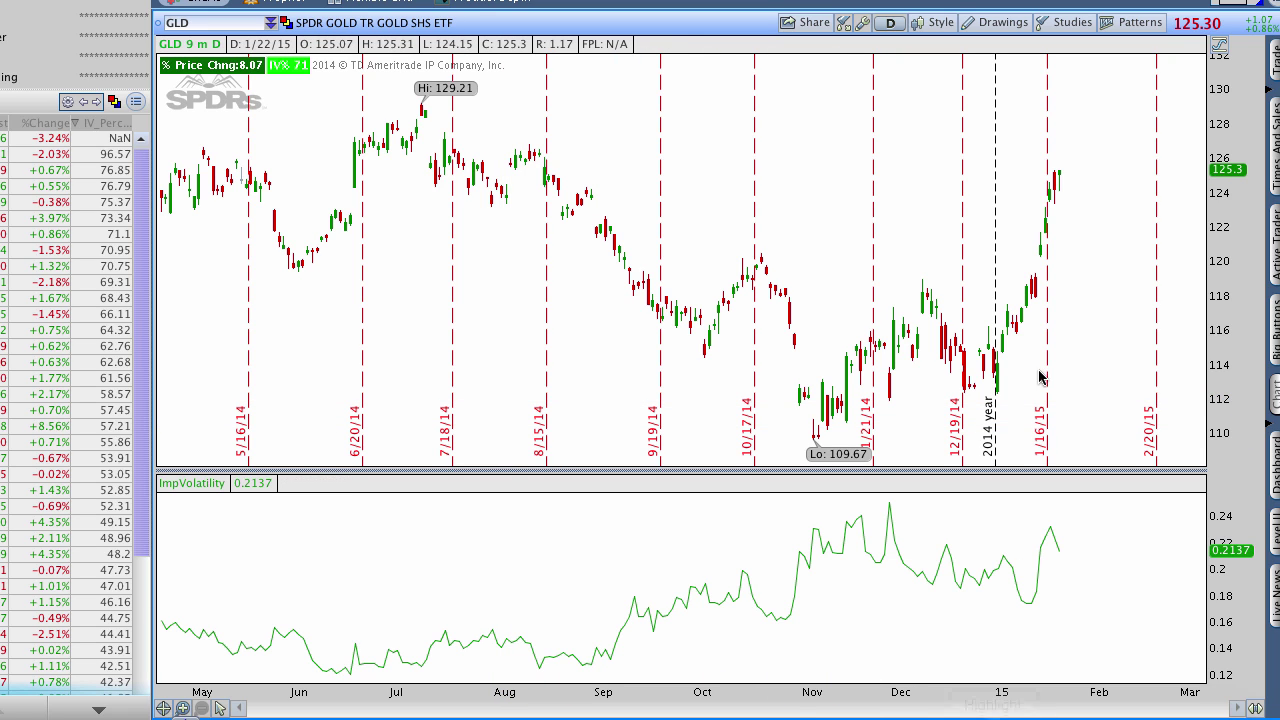
# Mark GLD's recent rally, latest IV peak and IV% reading, then clear the marks and go to Analyze.
pyautogui.moveTo(998, 386)
pyautogui.mouseDown()
pyautogui.moveTo(1060, 177)
pyautogui.moveTo(1069, 208)
pyautogui.mouseUp()
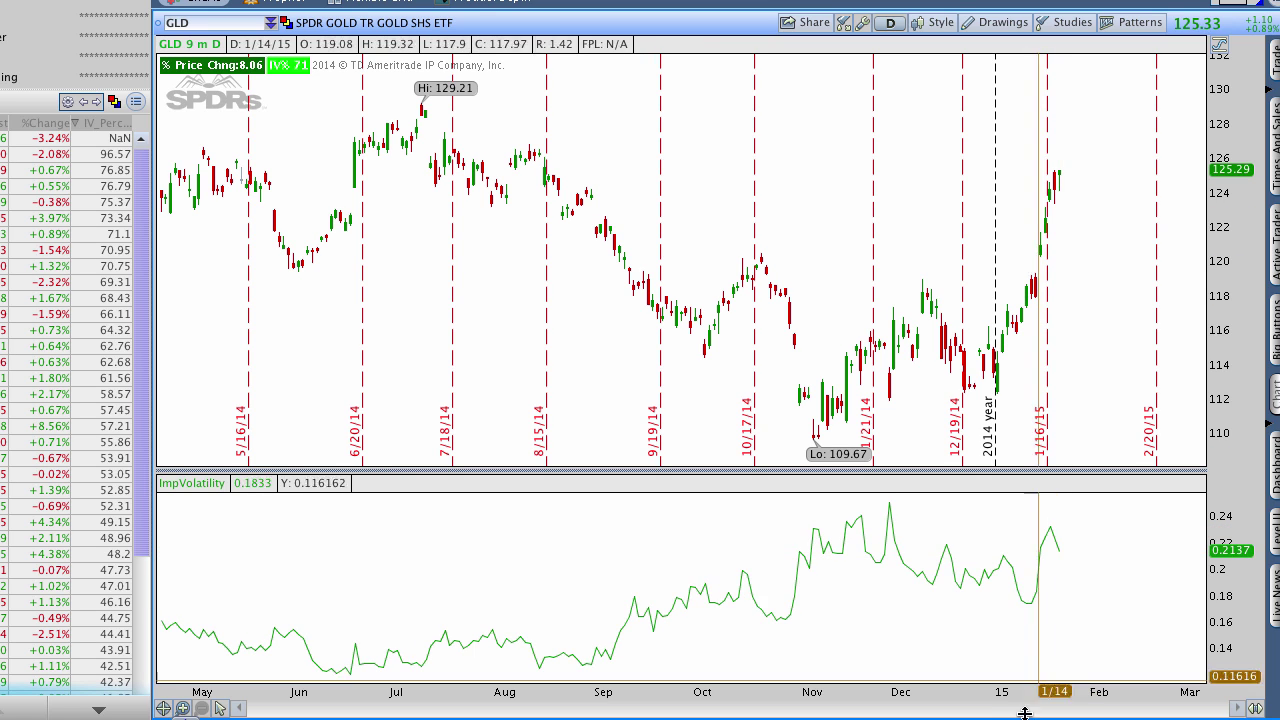
pyautogui.moveTo(1067, 533)
pyautogui.mouseDown()
pyautogui.moveTo(1040, 551)
pyautogui.moveTo(1066, 522)
pyautogui.mouseUp()
pyautogui.click(492, 311)
pyautogui.moveTo(492, 311)
pyautogui.mouseDown()
pyautogui.moveTo(296, 76)
pyautogui.moveTo(292, 110)
pyautogui.moveTo(310, 80)
pyautogui.moveTo(321, 88)
pyautogui.mouseUp()
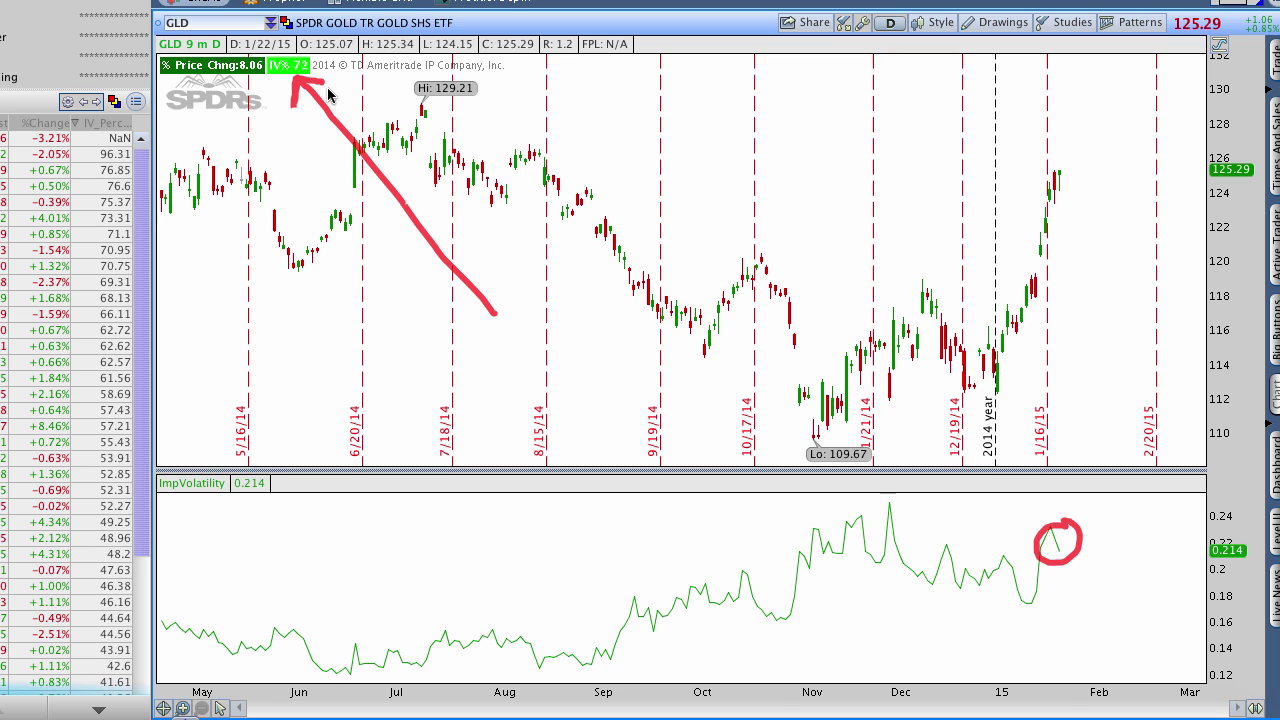
pyautogui.press('Escape')
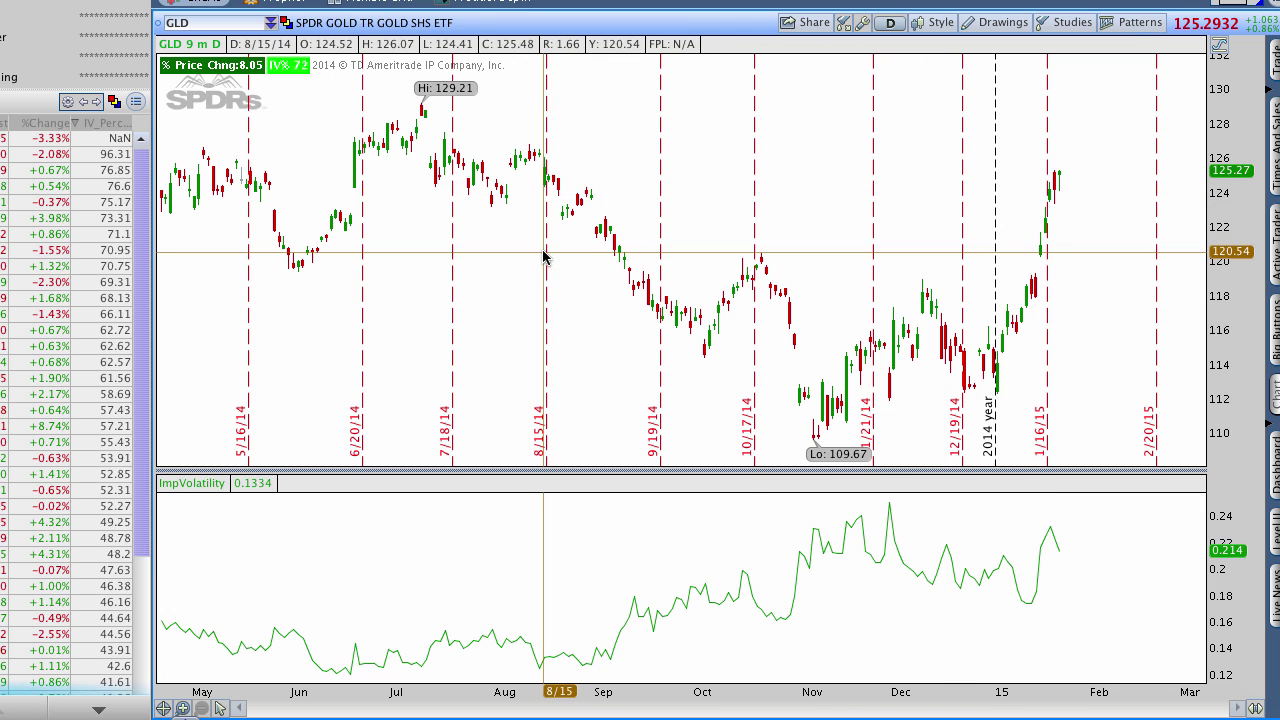
pyautogui.click(295, 2)
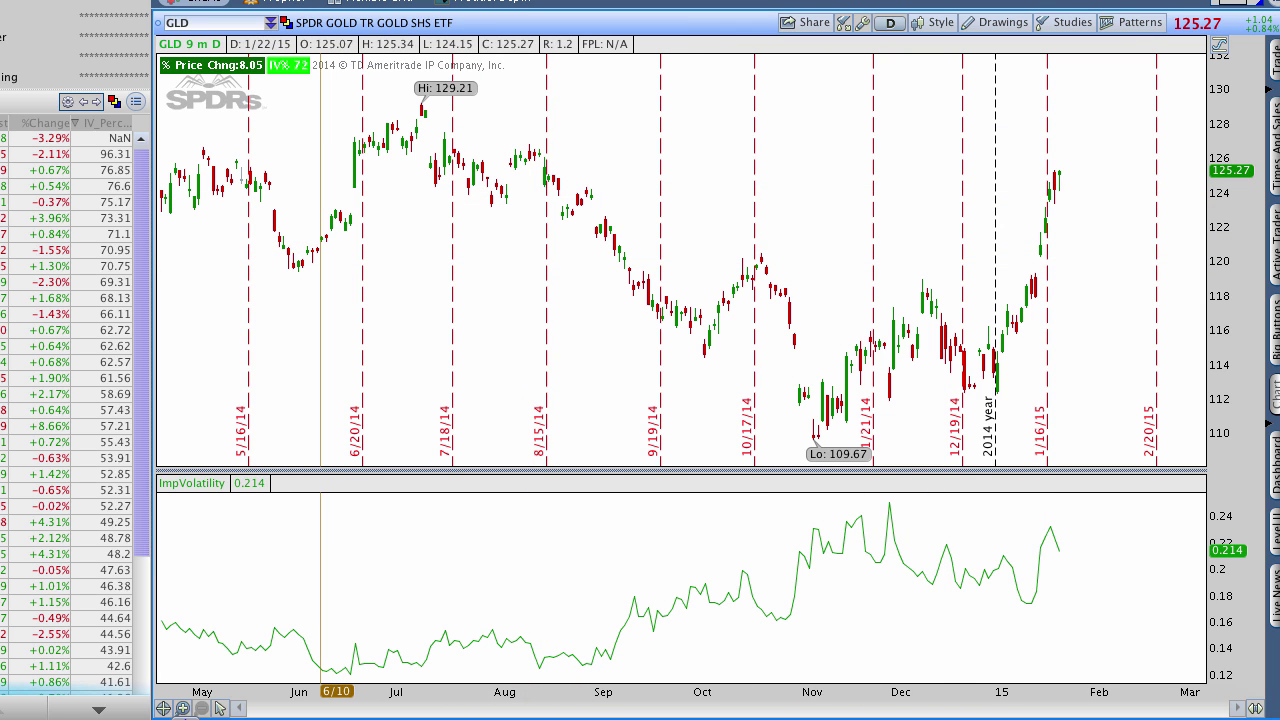
# Load the GLD option chain in place of NFLX and hide the existing positions.
pyautogui.click(280, 2)
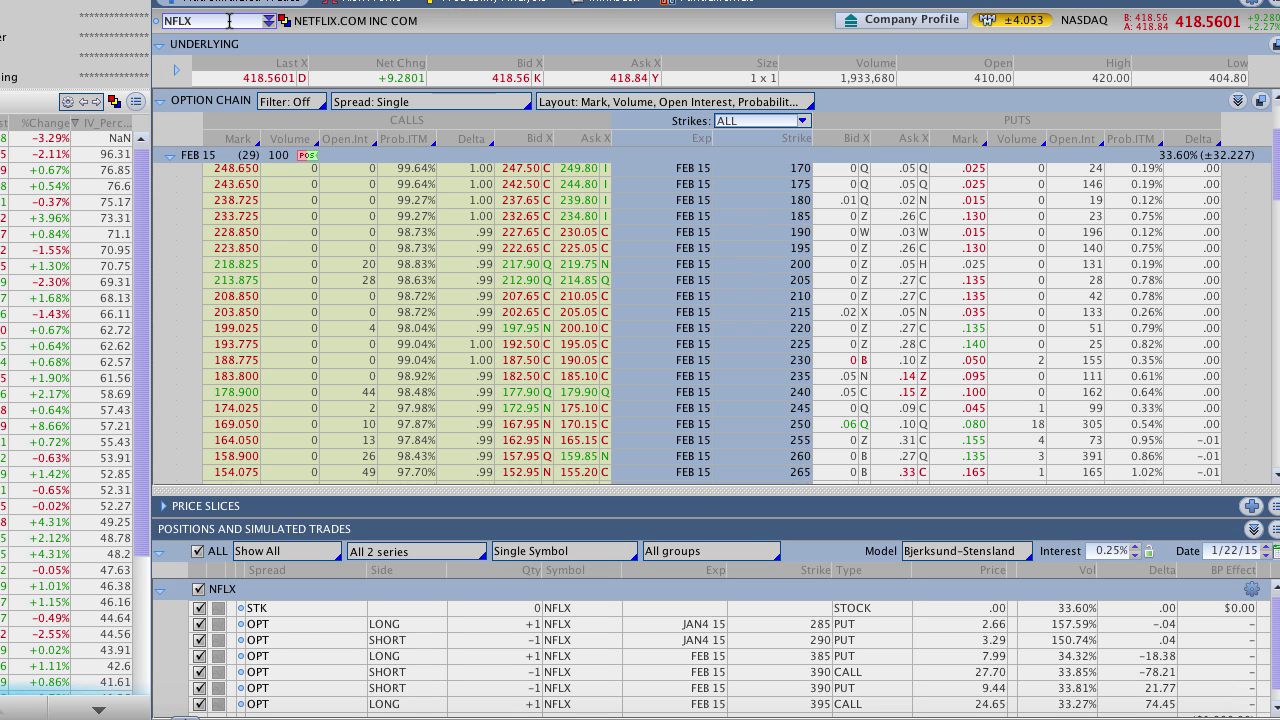
pyautogui.click(229, 20)
pyautogui.write('GLD')
pyautogui.press('Return')
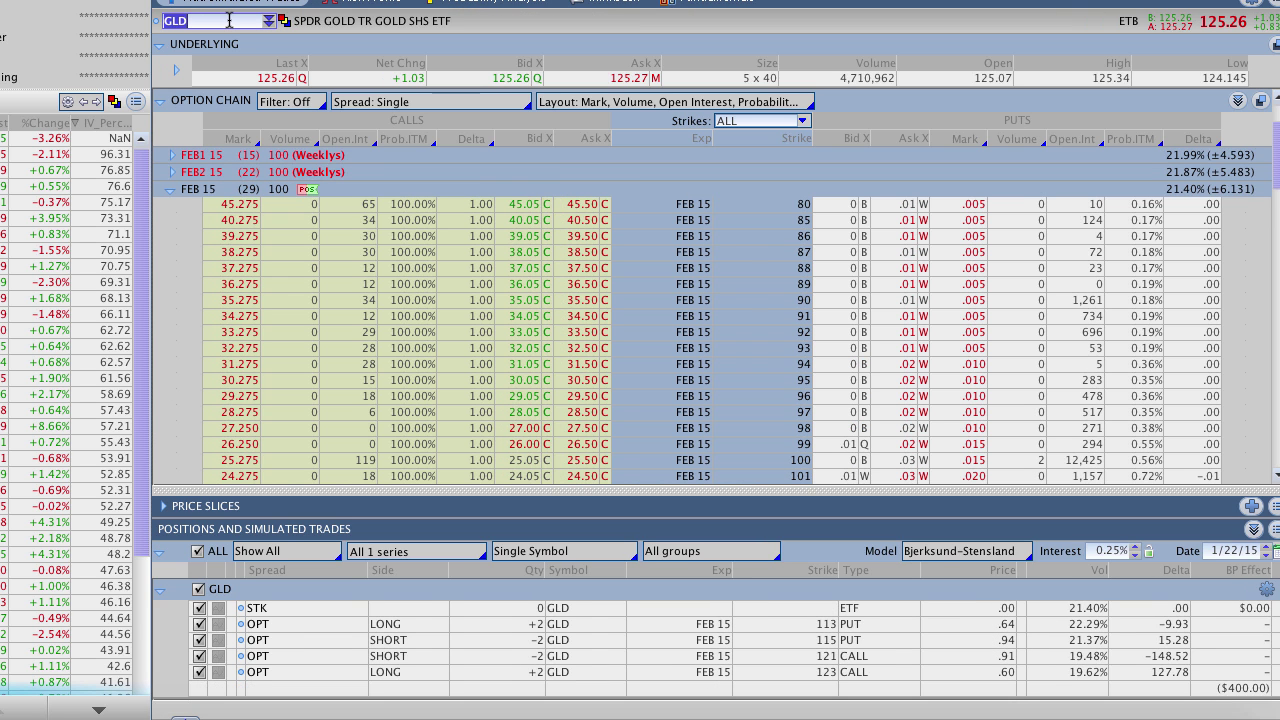
pyautogui.click(285, 552)
pyautogui.click(296, 585)
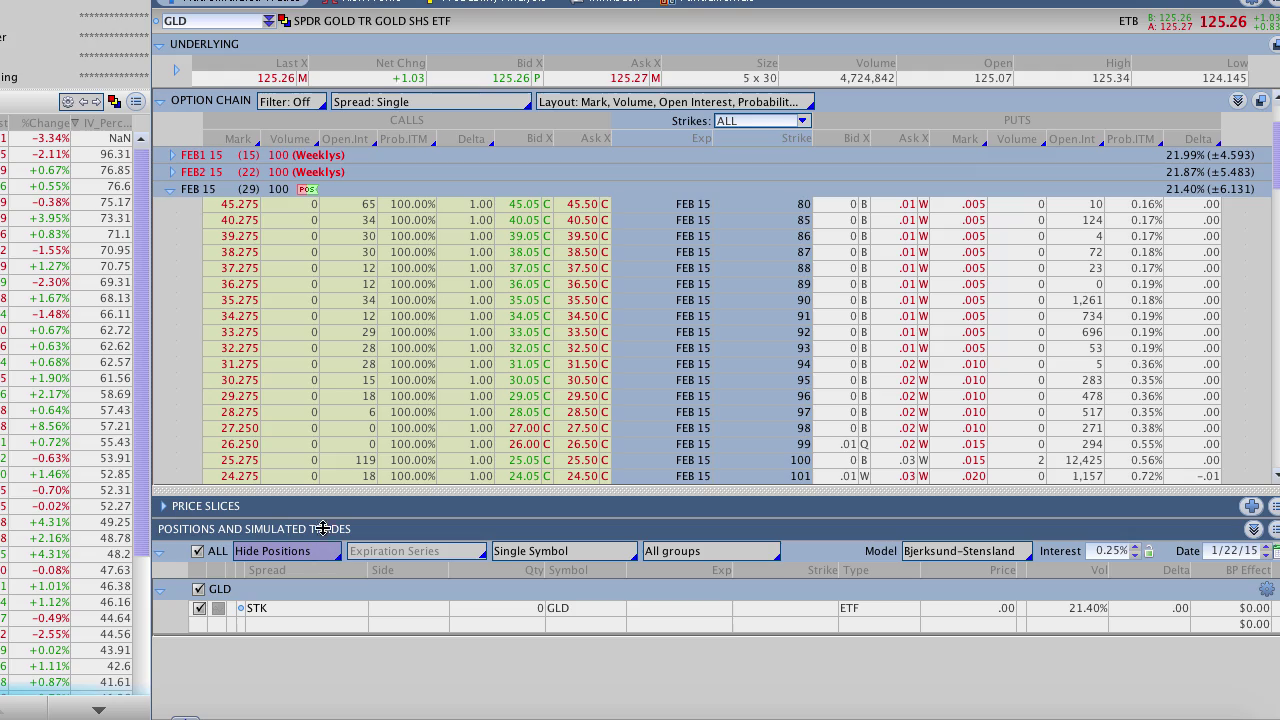
# Collapse FEB 15, expand MAR 15 to the 117–136 strikes, and highlight the 125.41 last price.
pyautogui.click(202, 190)
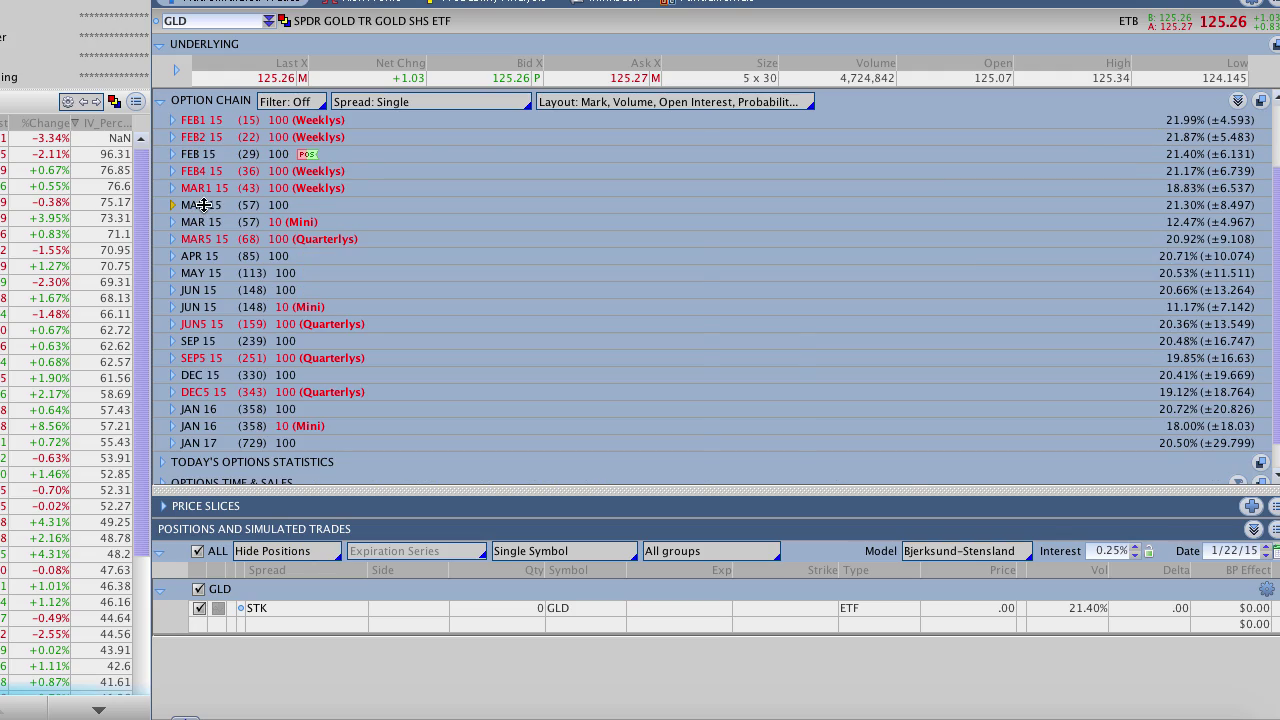
pyautogui.click(204, 205)
pyautogui.scroll(-10, 414, 286)
pyautogui.scroll(-8, 467, 277)
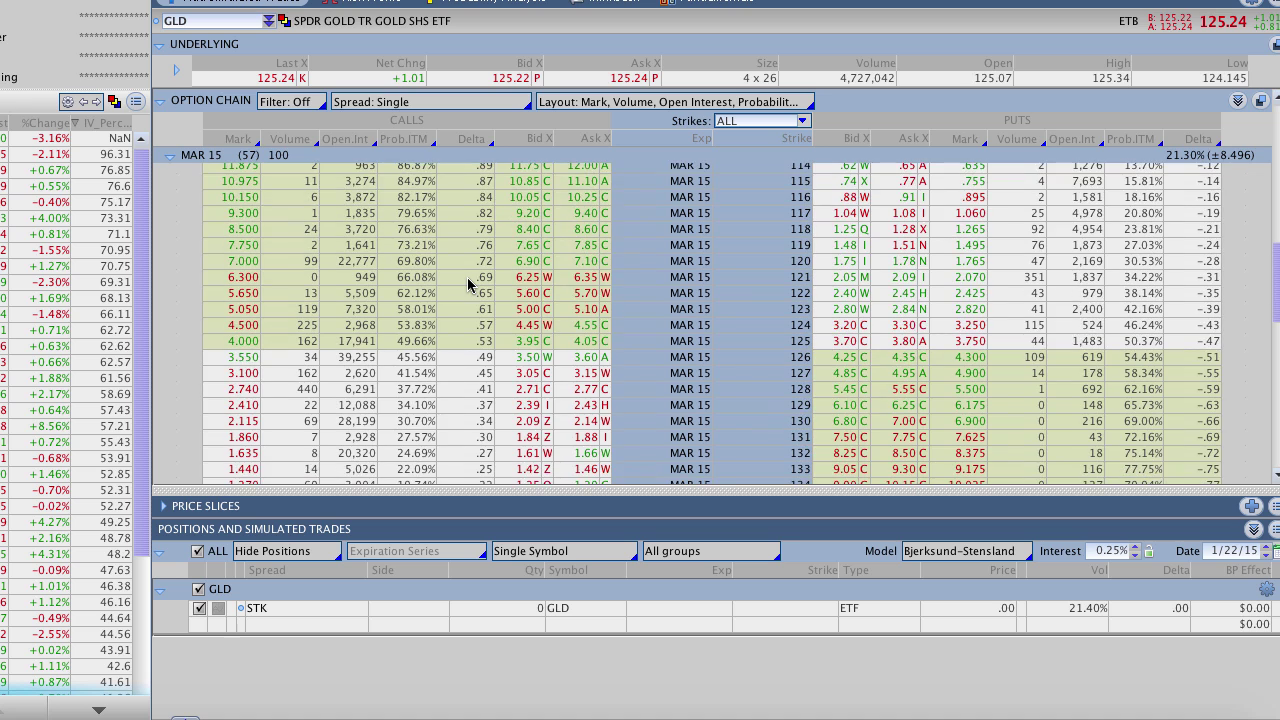
pyautogui.scroll(-2, 470, 280)
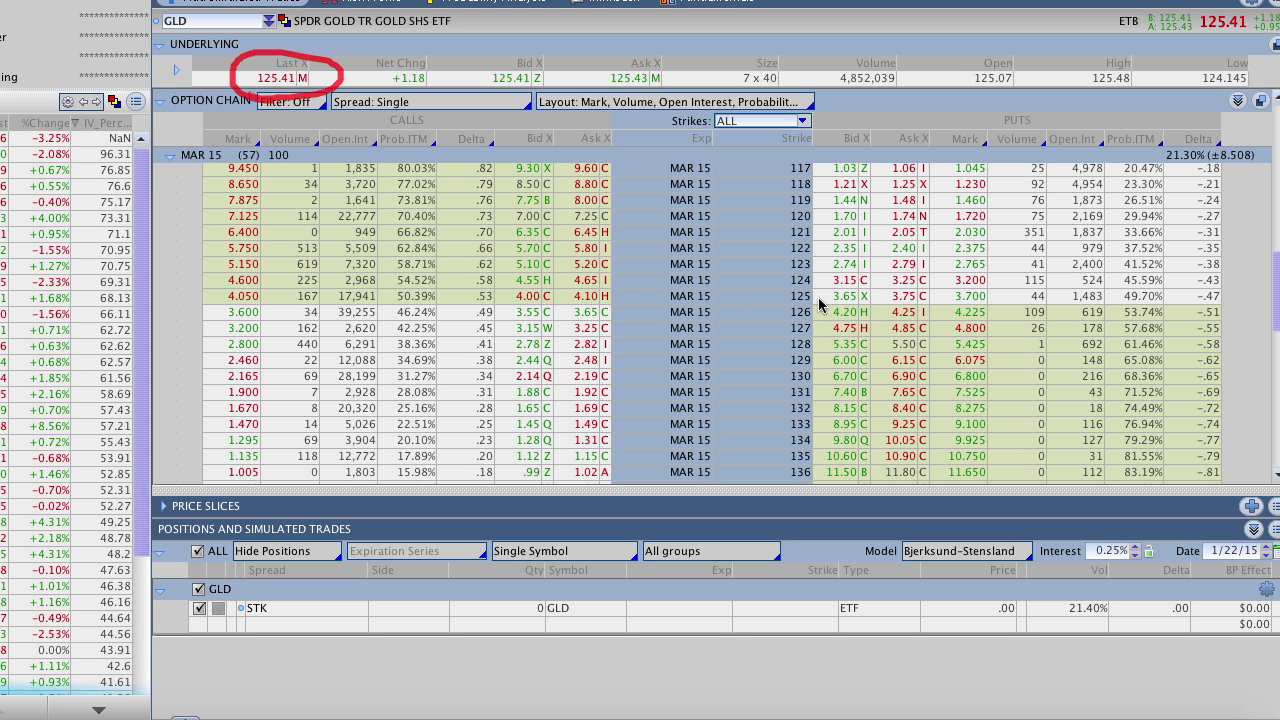
pyautogui.moveTo(805, 300)
pyautogui.mouseDown()
pyautogui.moveTo(765, 318)
pyautogui.moveTo(810, 338)
pyautogui.moveTo(818, 298)
pyautogui.mouseUp()
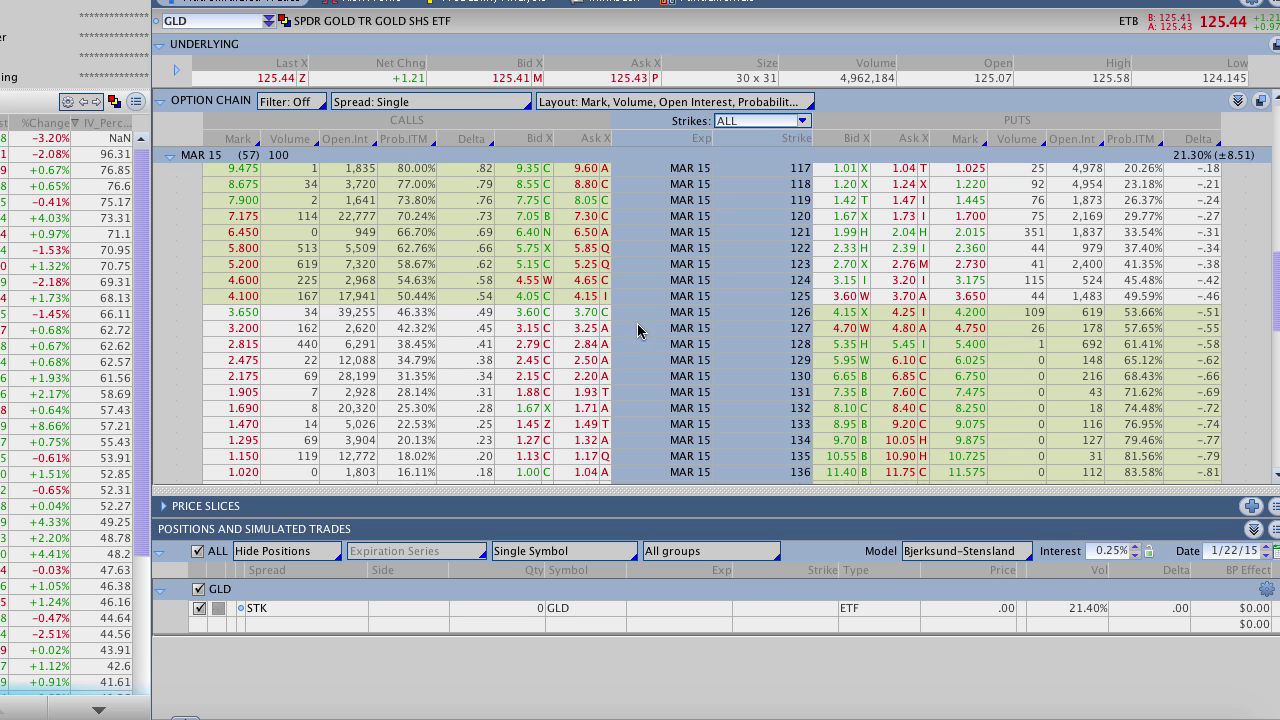
# Simulate selling the GLD March 15 126/131 call vertical, moving the bought leg from 127 to 131.
pyautogui.rightClick(530, 317)
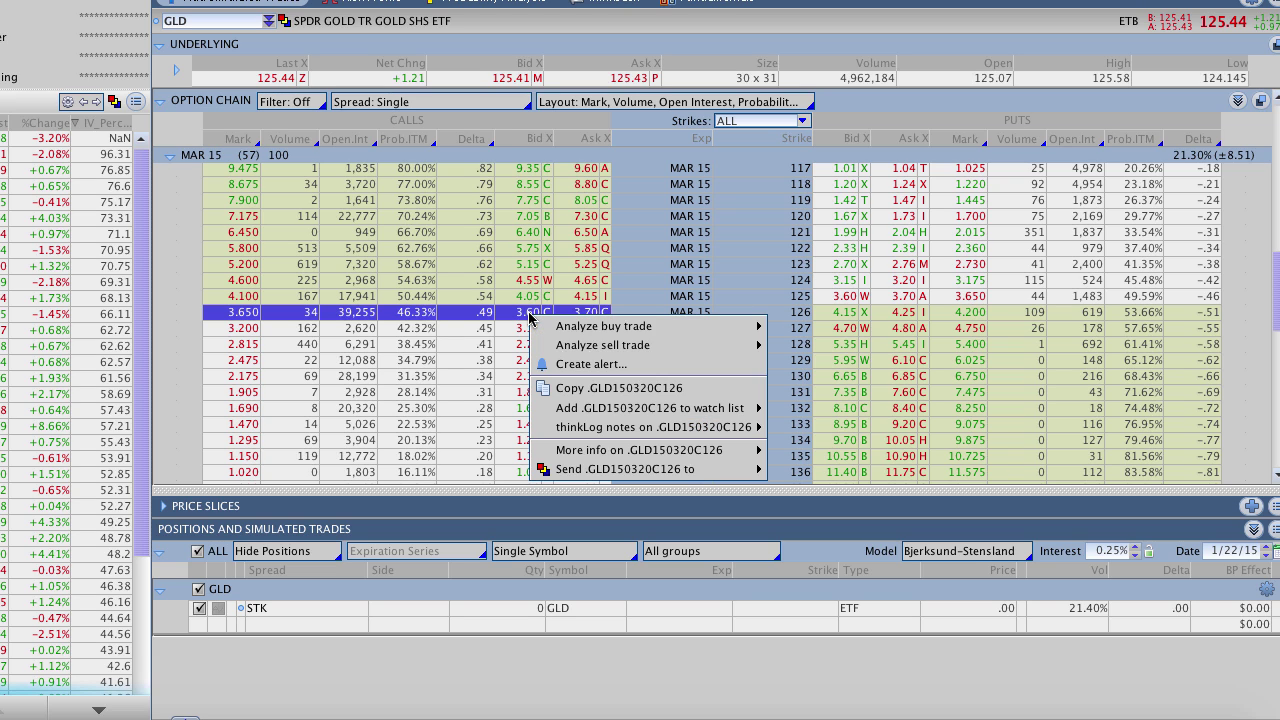
pyautogui.moveTo(630, 345)
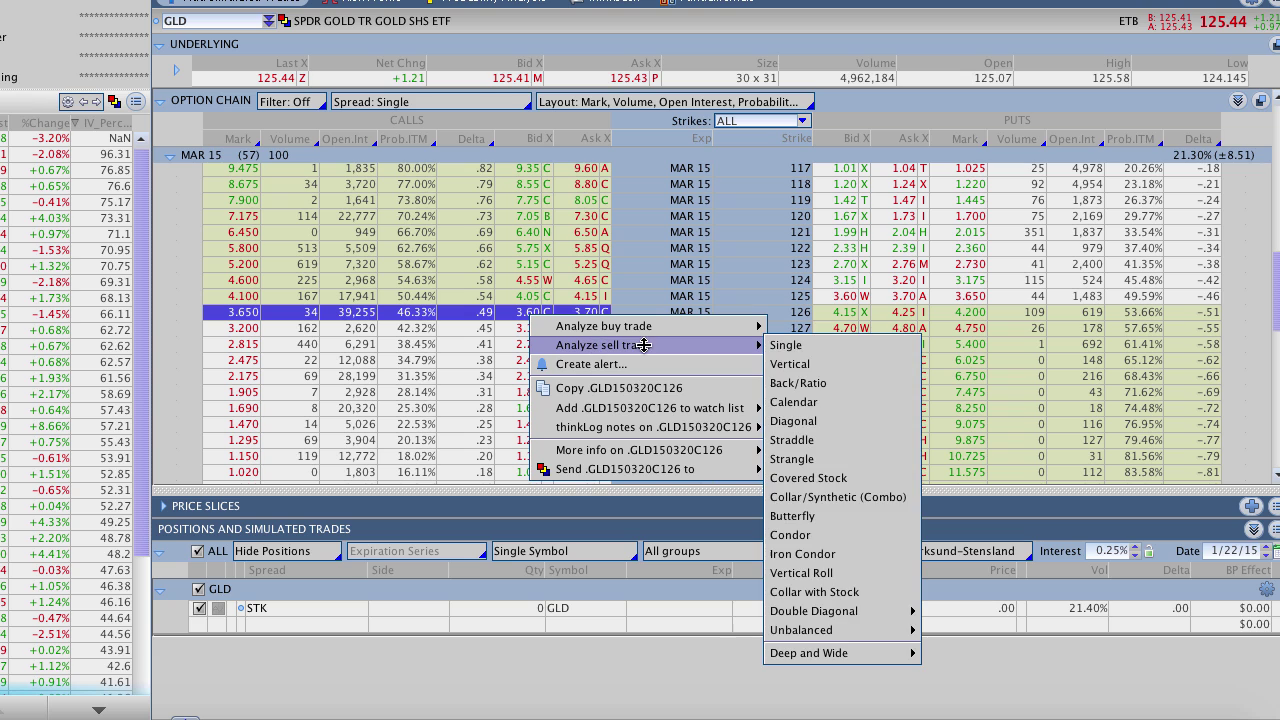
pyautogui.click(790, 364)
pyautogui.moveTo(744, 485); pyautogui.dragTo(745, 474)
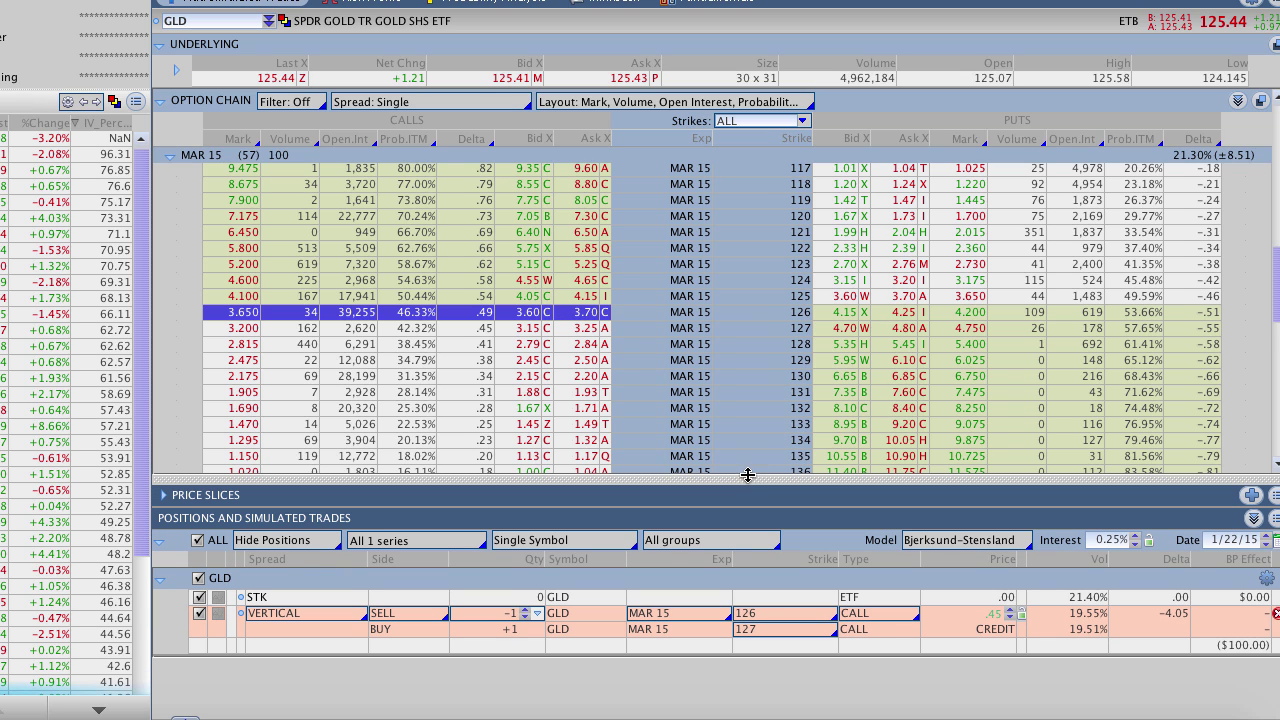
pyautogui.click(768, 636)
pyautogui.scroll(-2, 768, 590)
pyautogui.scroll(-2, 768, 588)
pyautogui.click(768, 582)
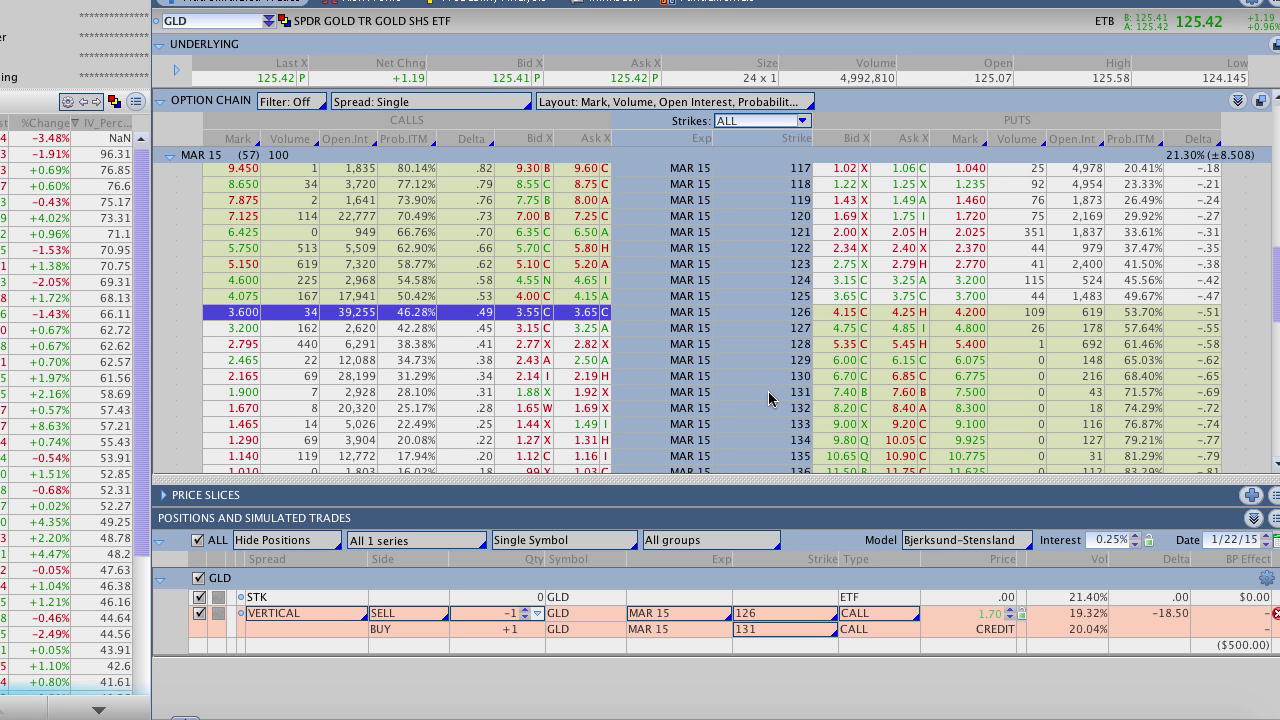
# Simulate selling a March 15 126/121 put vertical, moving the bought put from 125 to 121.
pyautogui.rightClick(826, 316)
pyautogui.moveTo(1027, 348)
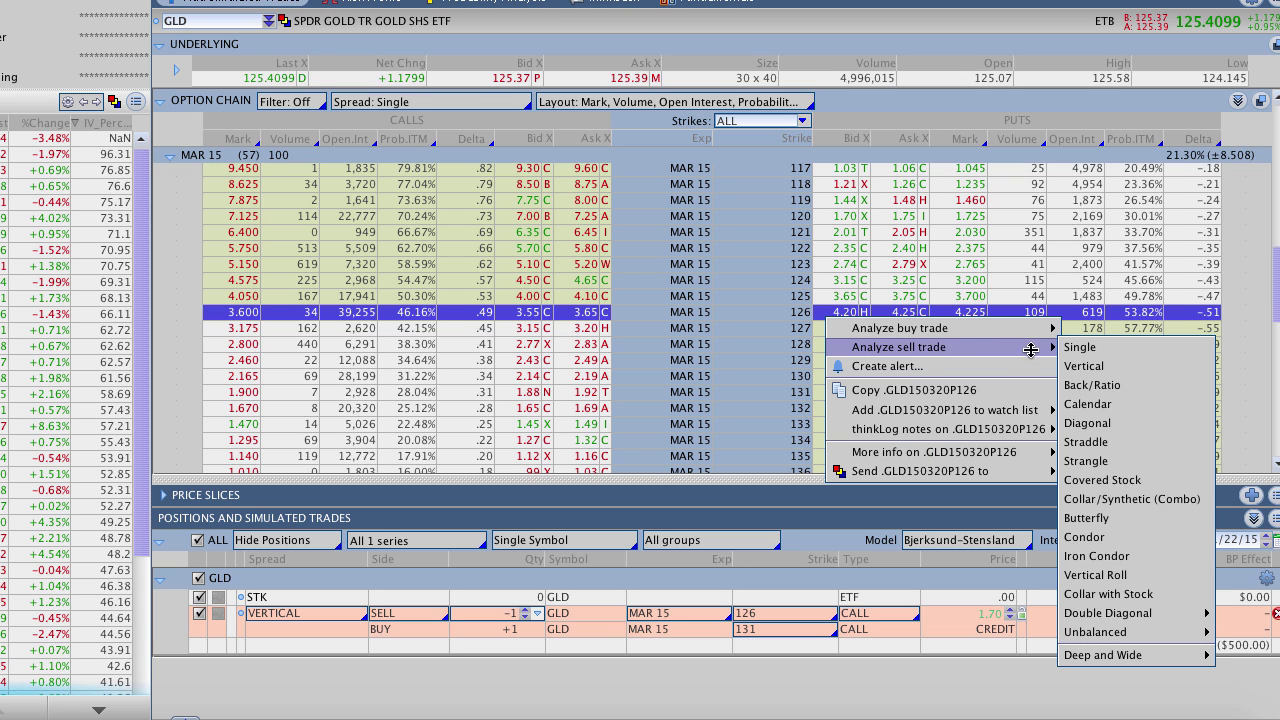
pyautogui.click(1070, 367)
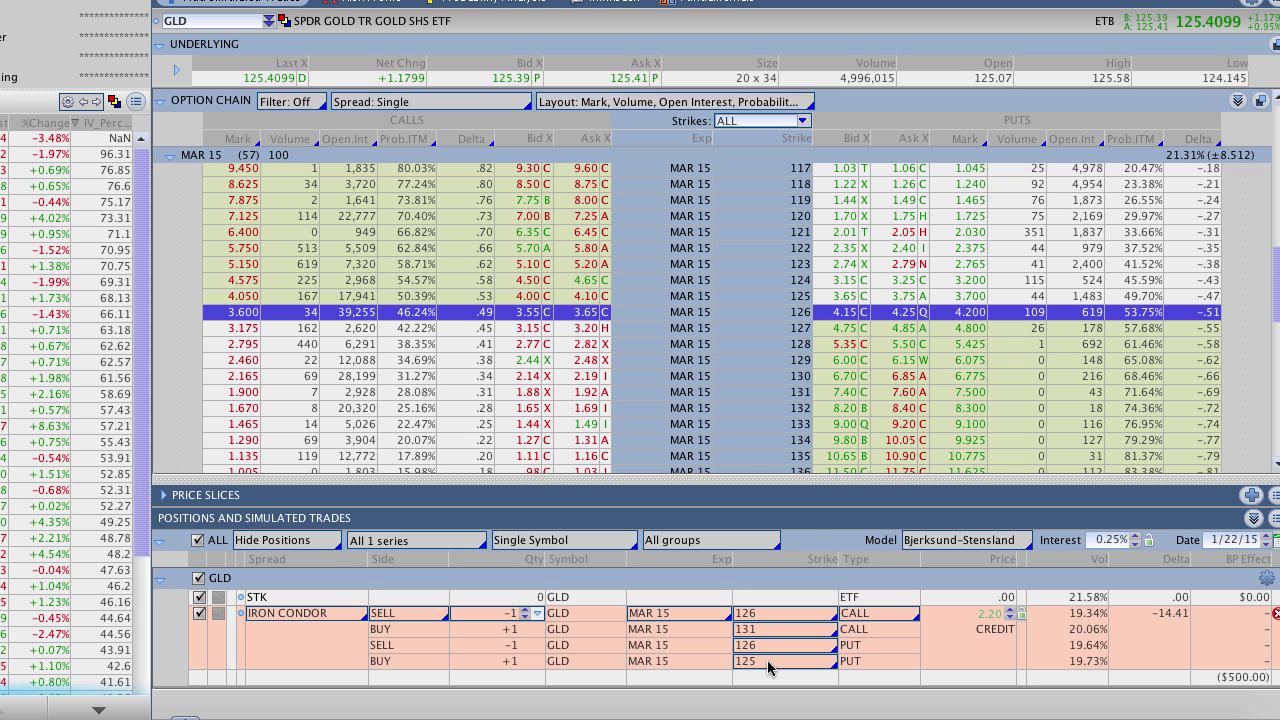
pyautogui.click(767, 660)
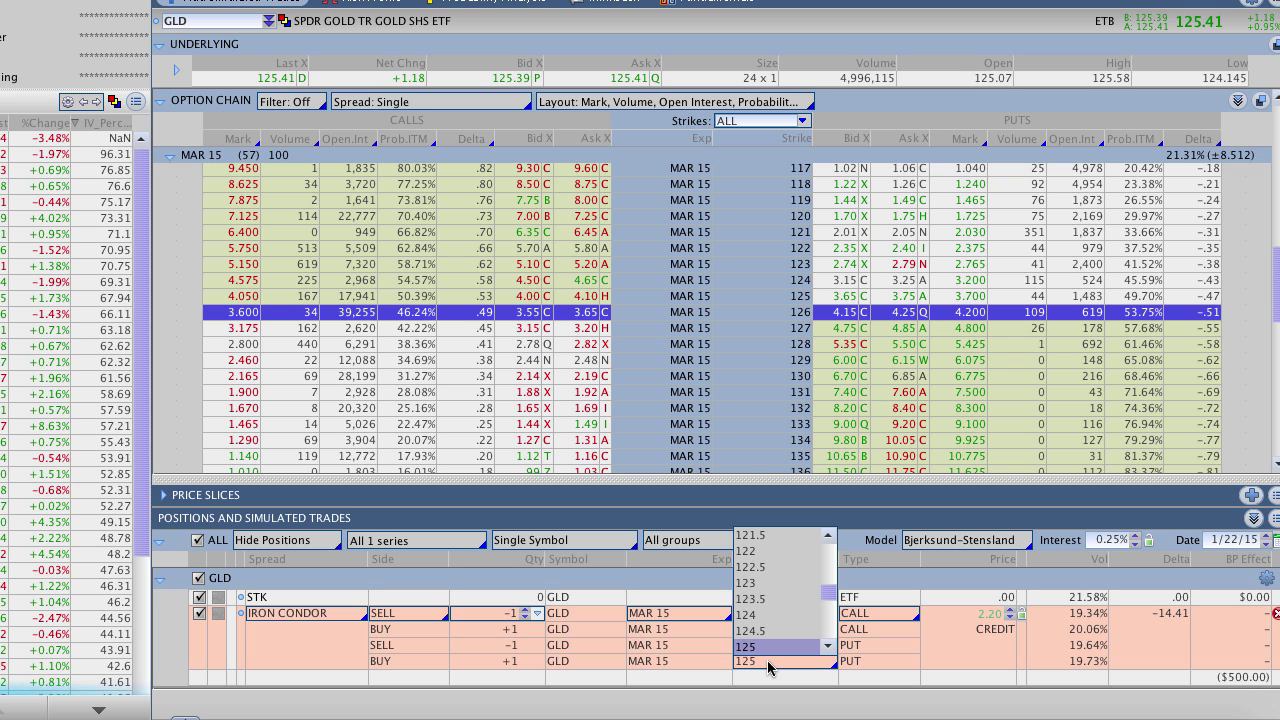
pyautogui.click(778, 536)
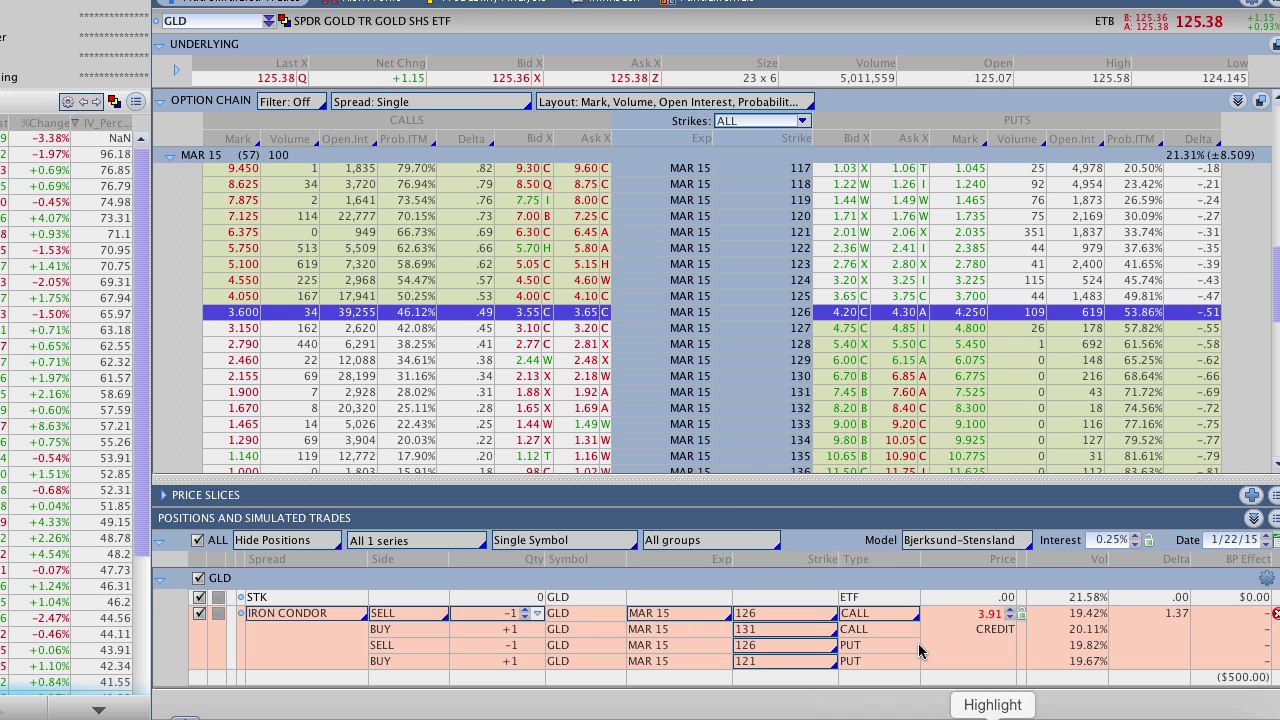
# Highlight the 126 short strike, the 131 and 121 wings, and the 3.90 credit.
pyautogui.moveTo(832, 300)
pyautogui.mouseDown()
pyautogui.moveTo(760, 318)
pyautogui.moveTo(845, 325)
pyautogui.moveTo(810, 316)
pyautogui.mouseUp()
pyautogui.moveTo(818, 385)
pyautogui.mouseDown()
pyautogui.moveTo(771, 394)
pyautogui.moveTo(800, 406)
pyautogui.moveTo(822, 383)
pyautogui.mouseUp()
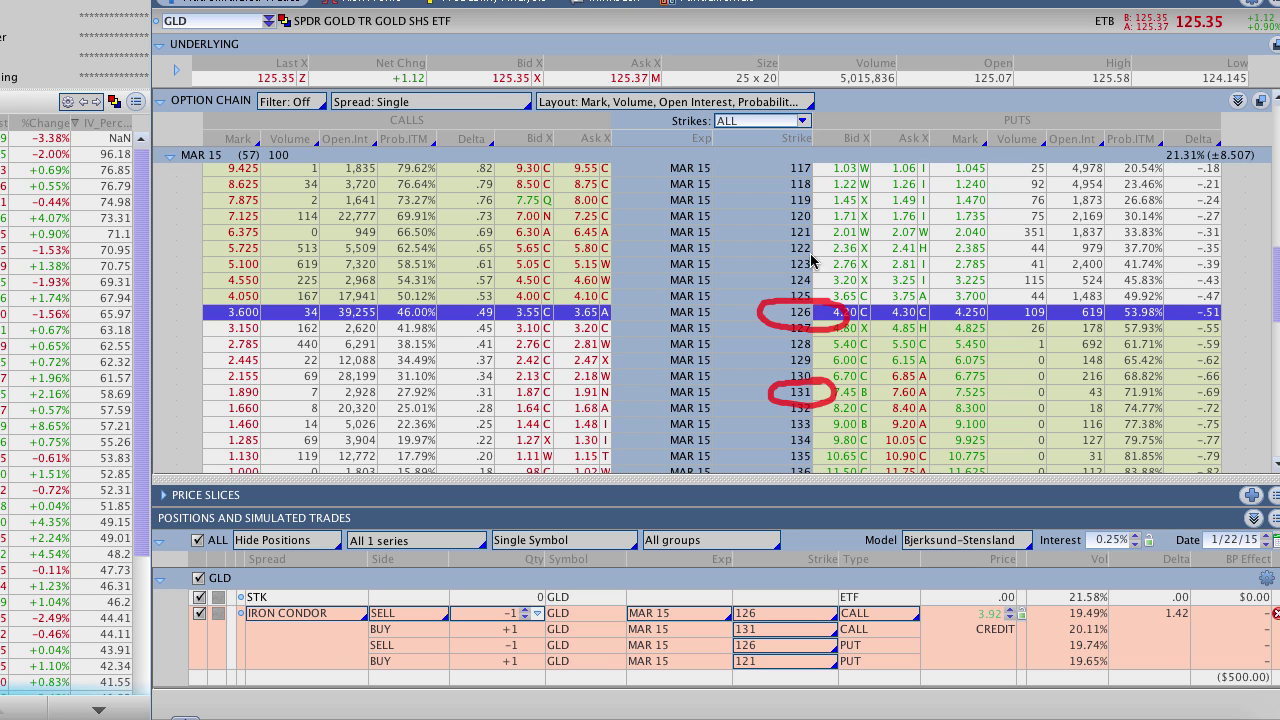
pyautogui.moveTo(816, 221)
pyautogui.mouseDown()
pyautogui.moveTo(783, 227)
pyautogui.moveTo(785, 241)
pyautogui.moveTo(822, 228)
pyautogui.moveTo(846, 278)
pyautogui.moveTo(828, 388)
pyautogui.mouseUp()
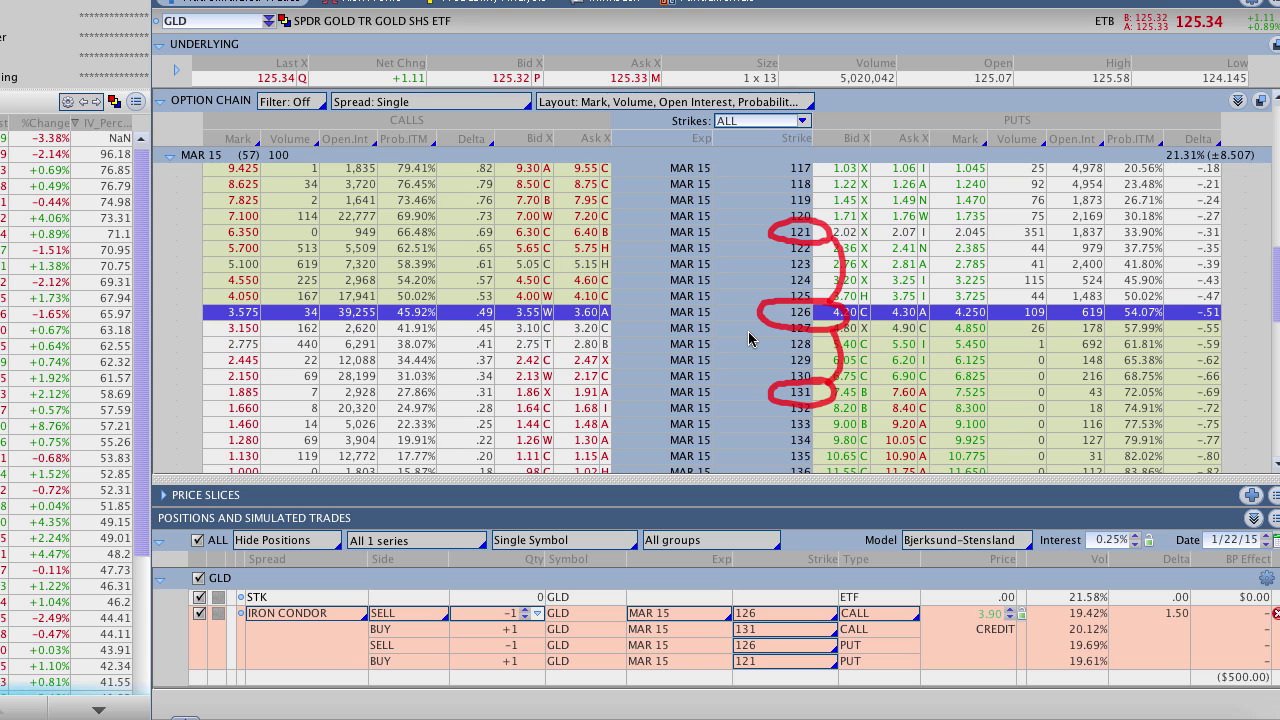
pyautogui.press('Escape')
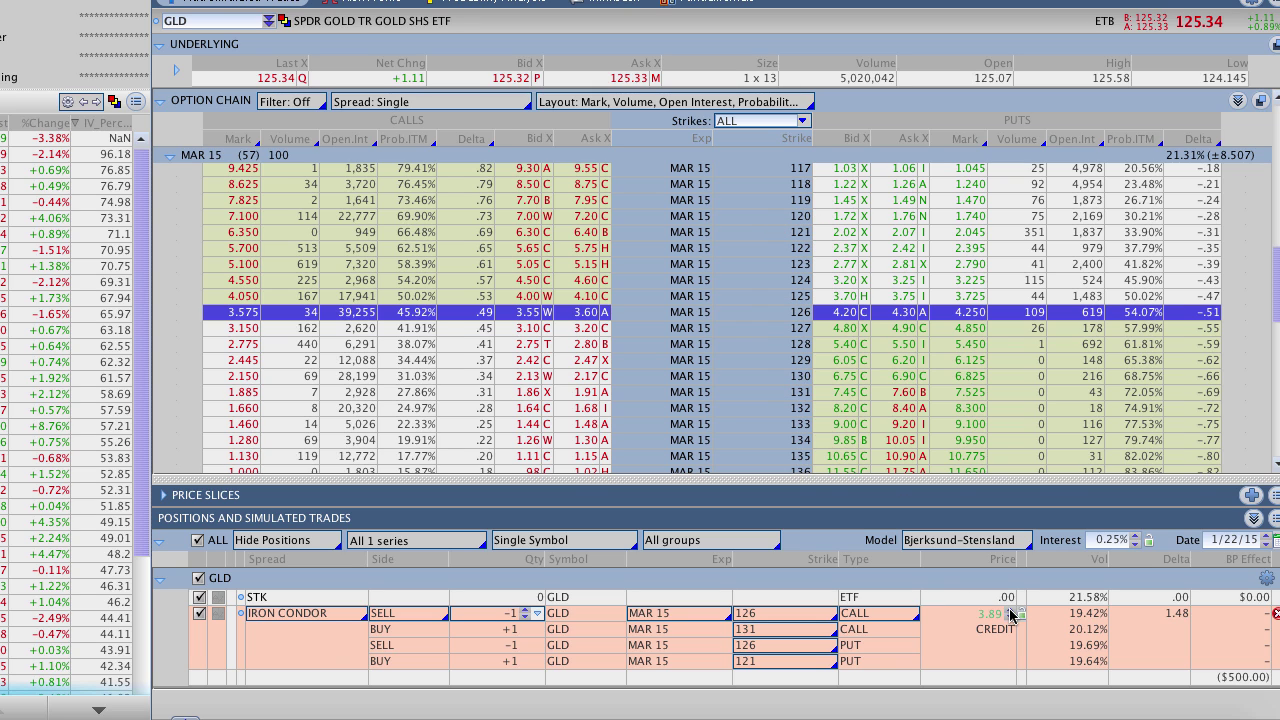
pyautogui.moveTo(1016, 590)
pyautogui.mouseDown()
pyautogui.moveTo(962, 630)
pyautogui.moveTo(1030, 620)
pyautogui.moveTo(1012, 590)
pyautogui.mouseUp()
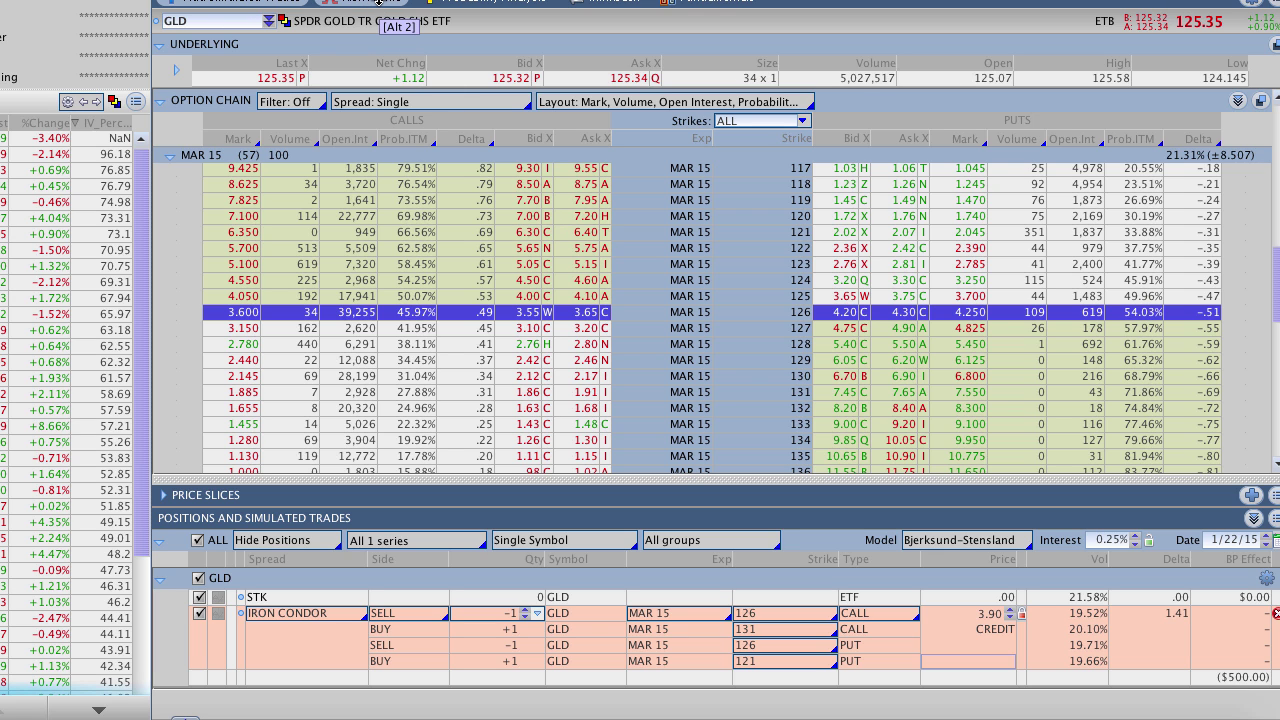
# Show the risk profile with the price range widened to about 115–138 and trace its payoff slopes.
pyautogui.click(377, 2)
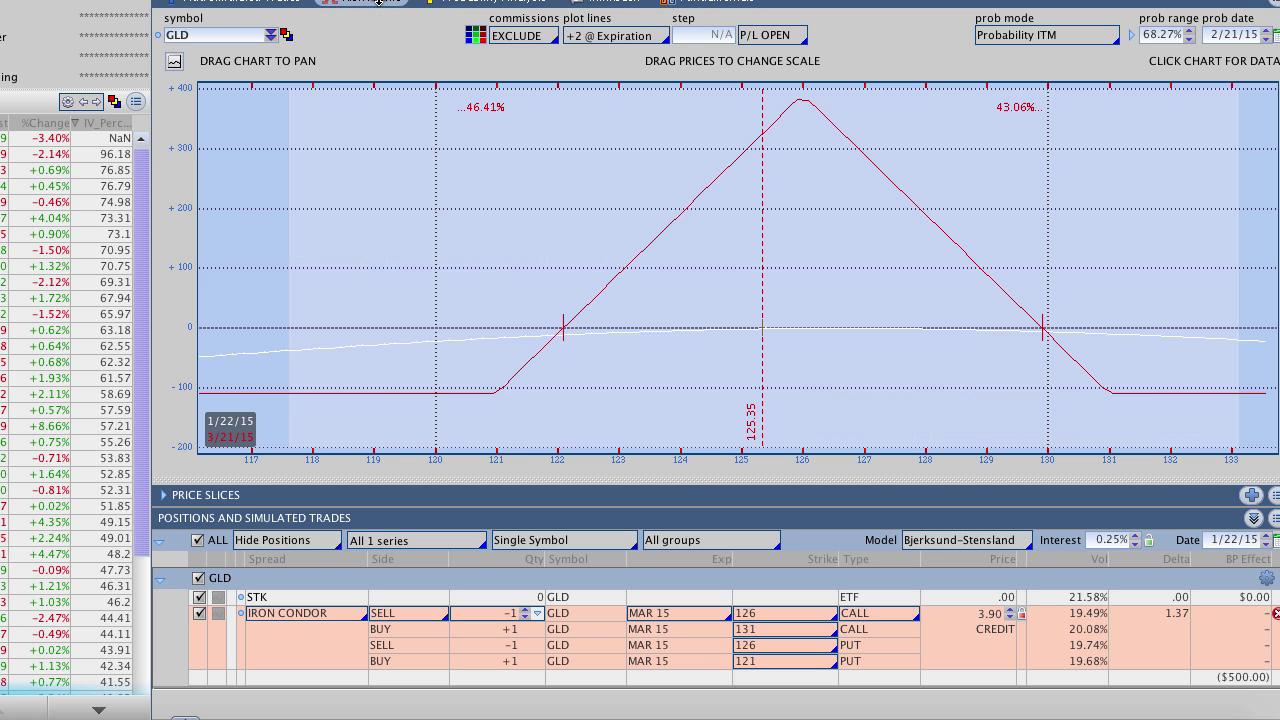
pyautogui.moveTo(857, 430); pyautogui.dragTo(786, 357)
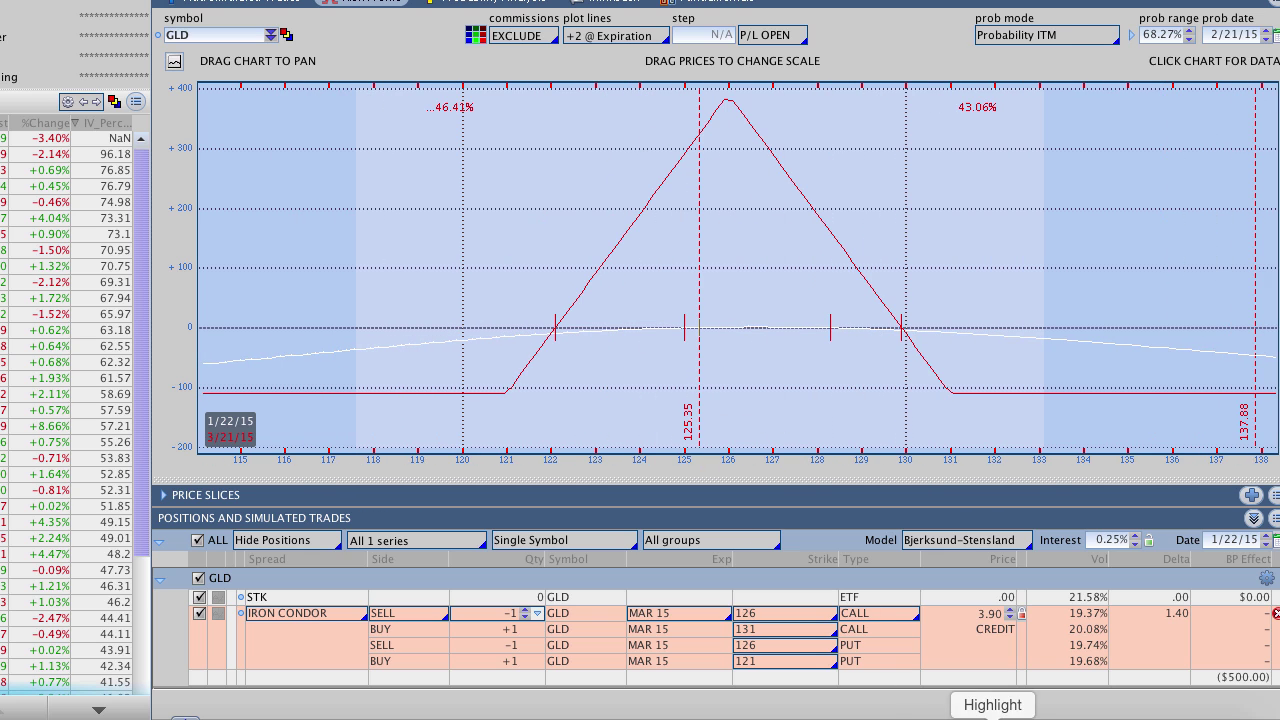
pyautogui.moveTo(707, 125)
pyautogui.mouseDown()
pyautogui.moveTo(606, 280)
pyautogui.moveTo(534, 357)
pyautogui.moveTo(471, 391)
pyautogui.moveTo(340, 386)
pyautogui.mouseUp()
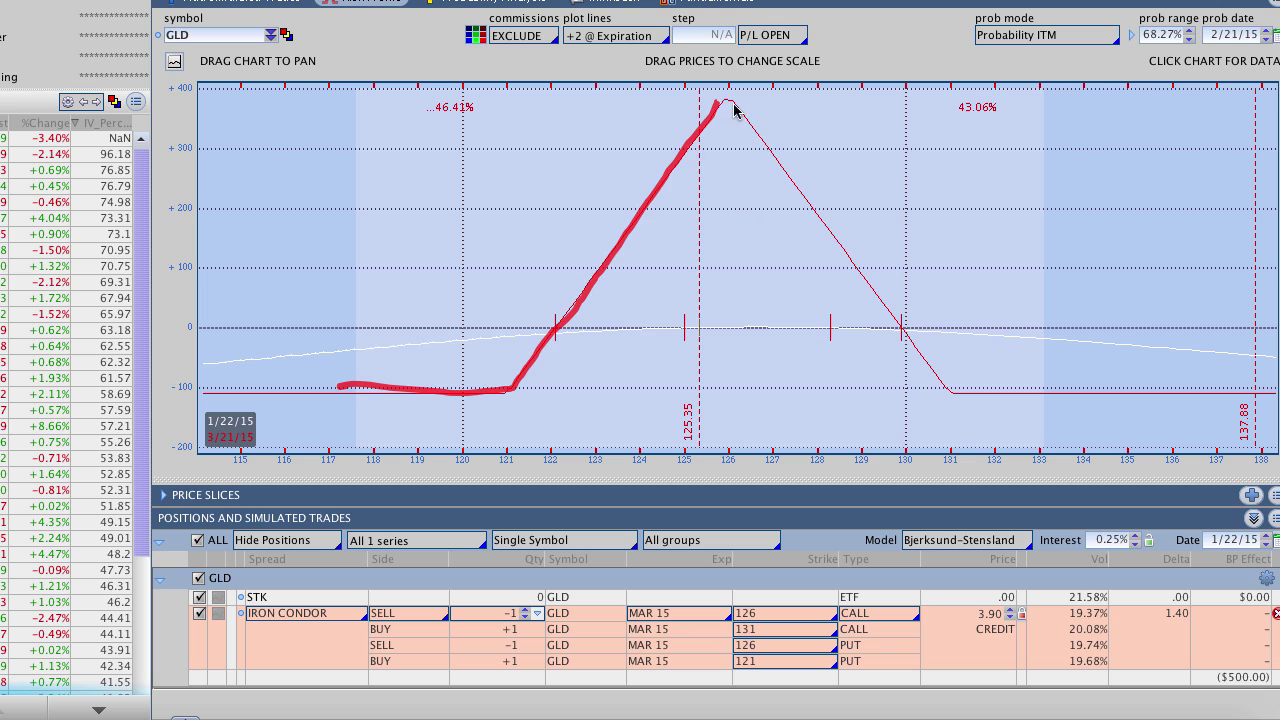
pyautogui.moveTo(734, 101)
pyautogui.mouseDown()
pyautogui.moveTo(932, 340)
pyautogui.moveTo(1088, 394)
pyautogui.moveTo(1156, 390)
pyautogui.mouseUp()
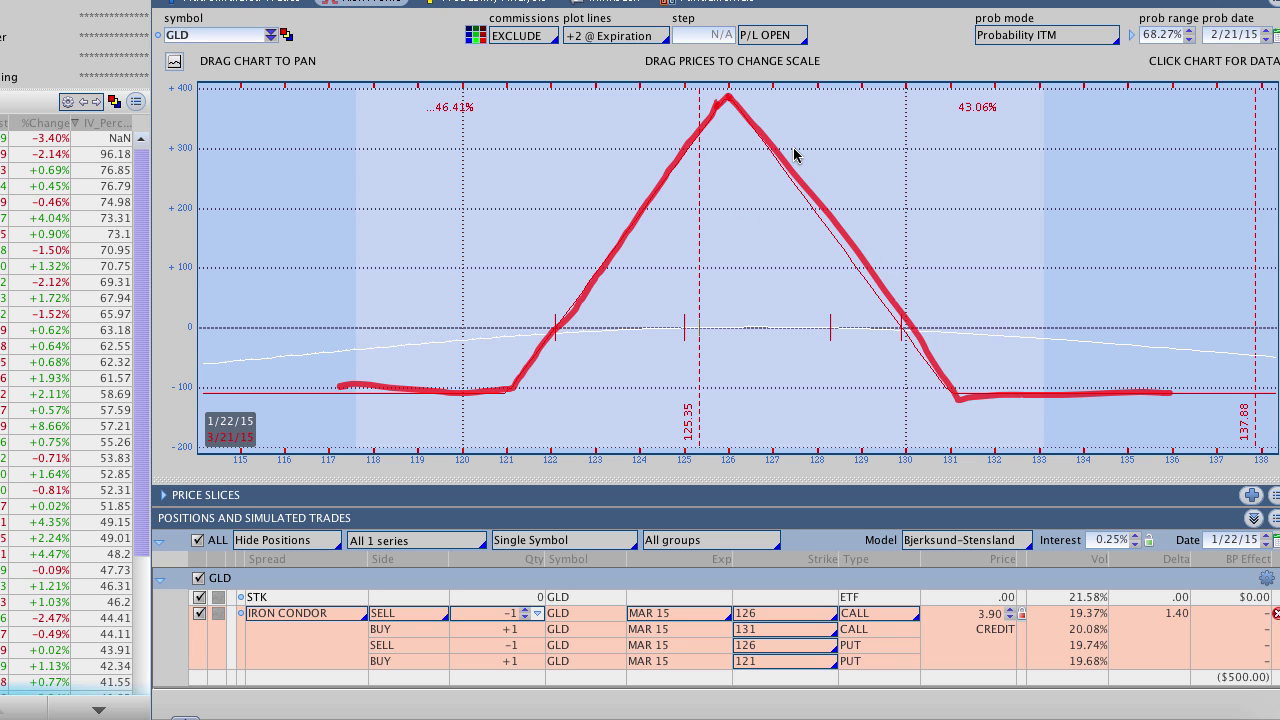
pyautogui.press('Escape')
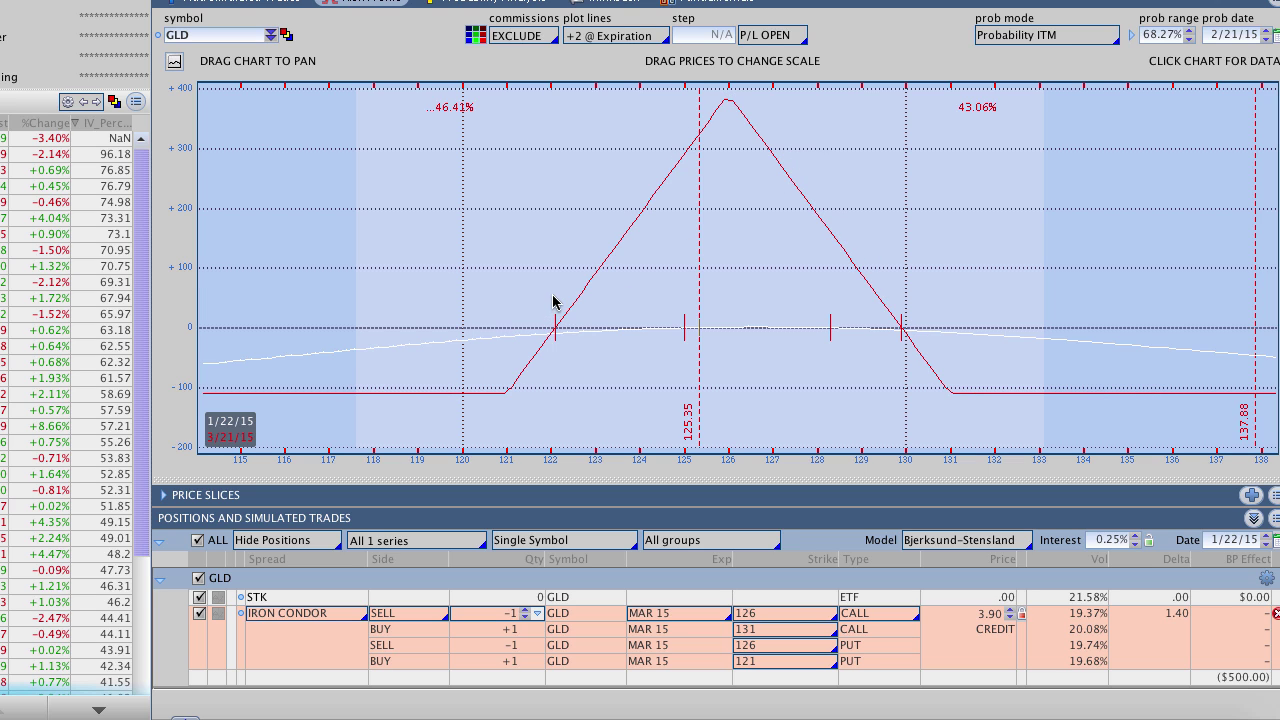
# Mark the lower breakeven near 122 and the upper breakeven near 130.
pyautogui.moveTo(553, 297)
pyautogui.mouseDown()
pyautogui.moveTo(555, 360)
pyautogui.moveTo(550, 297)
pyautogui.mouseUp()
pyautogui.moveTo(555, 356); pyautogui.dragTo(557, 343)
pyautogui.moveTo(904, 310); pyautogui.dragTo(901, 360)
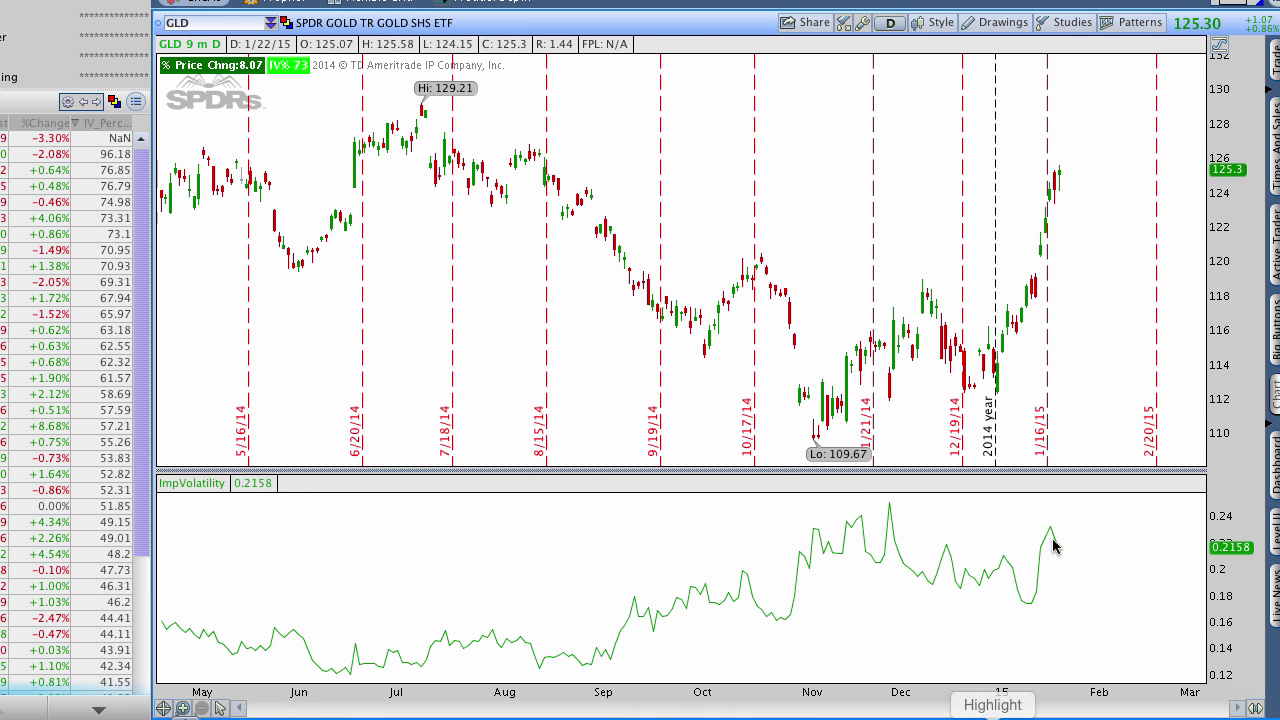
pyautogui.moveTo(1022, 233); pyautogui.dragTo(1210, 233)
pyautogui.moveTo(1009, 92); pyautogui.dragTo(1215, 90)
pyautogui.moveTo(1146, 140)
pyautogui.mouseDown()
pyautogui.moveTo(1132, 145)
pyautogui.moveTo(1146, 180)
pyautogui.moveTo(1102, 182)
pyautogui.moveTo(1134, 190)
pyautogui.mouseUp()
pyautogui.moveTo(1060, 175)
pyautogui.mouseDown()
pyautogui.moveTo(1094, 152)
pyautogui.moveTo(1143, 181)
pyautogui.mouseUp()
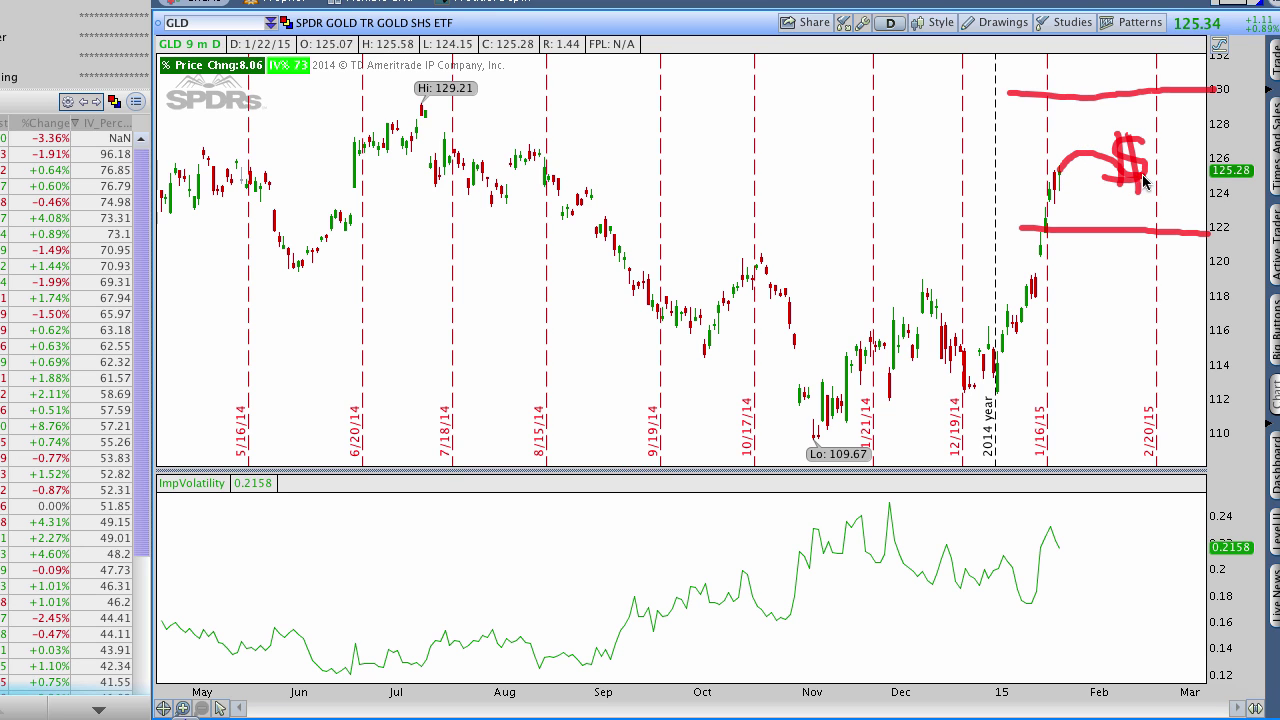
pyautogui.press('Escape')
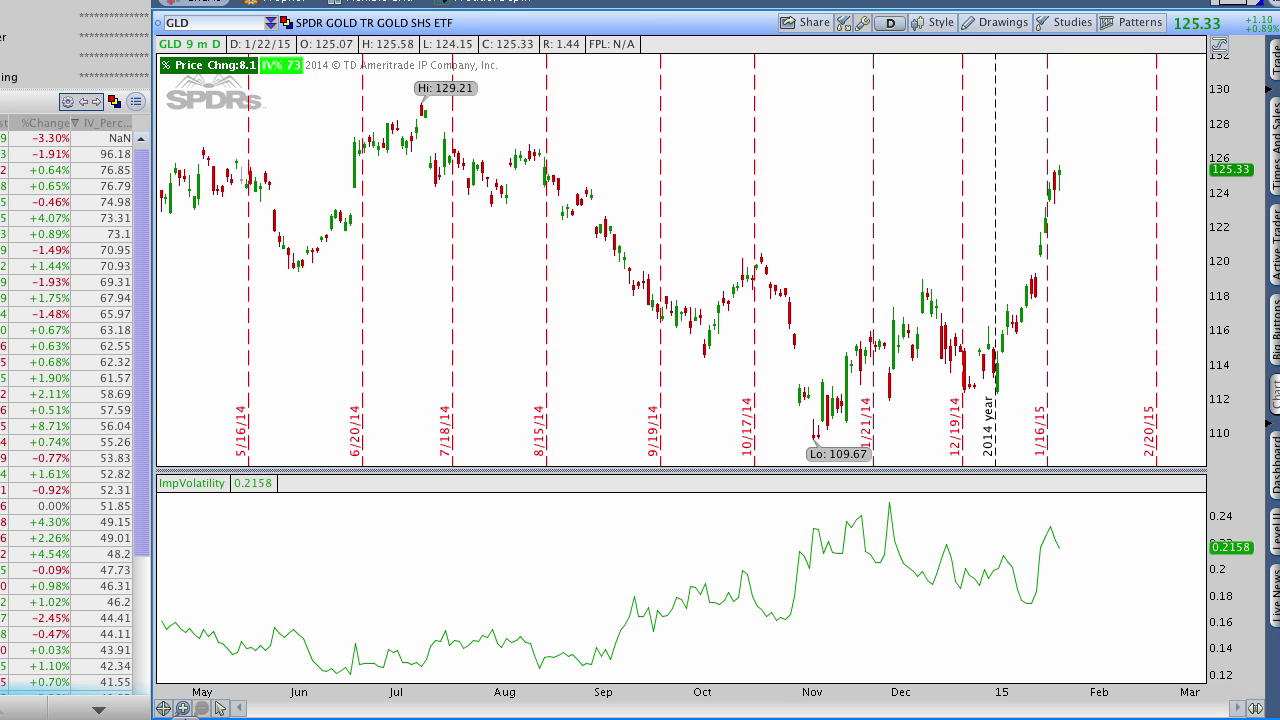
pyautogui.click(328, 2)
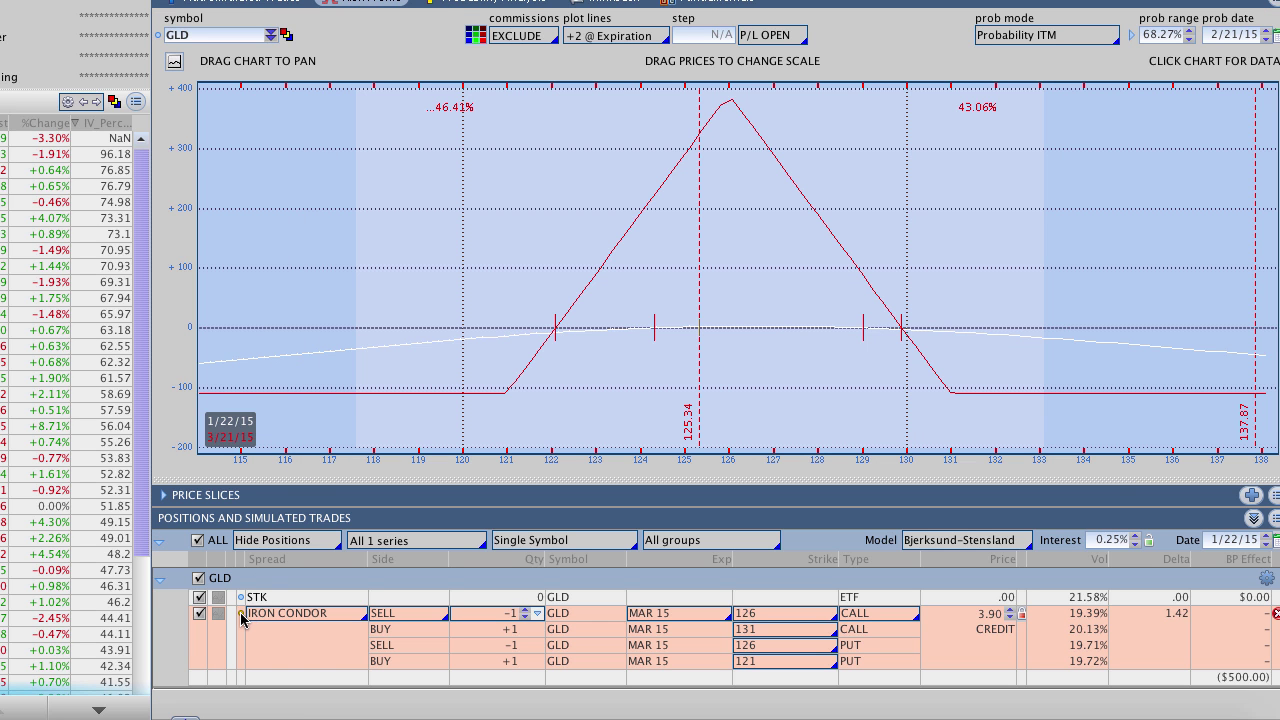
# Review the iron condor's order confirmation, circling its ($115.00) buying power effect, and send it.
pyautogui.rightClick(242, 618)
pyautogui.click(300, 410)
pyautogui.moveTo(768, 450); pyautogui.dragTo(488, 212)
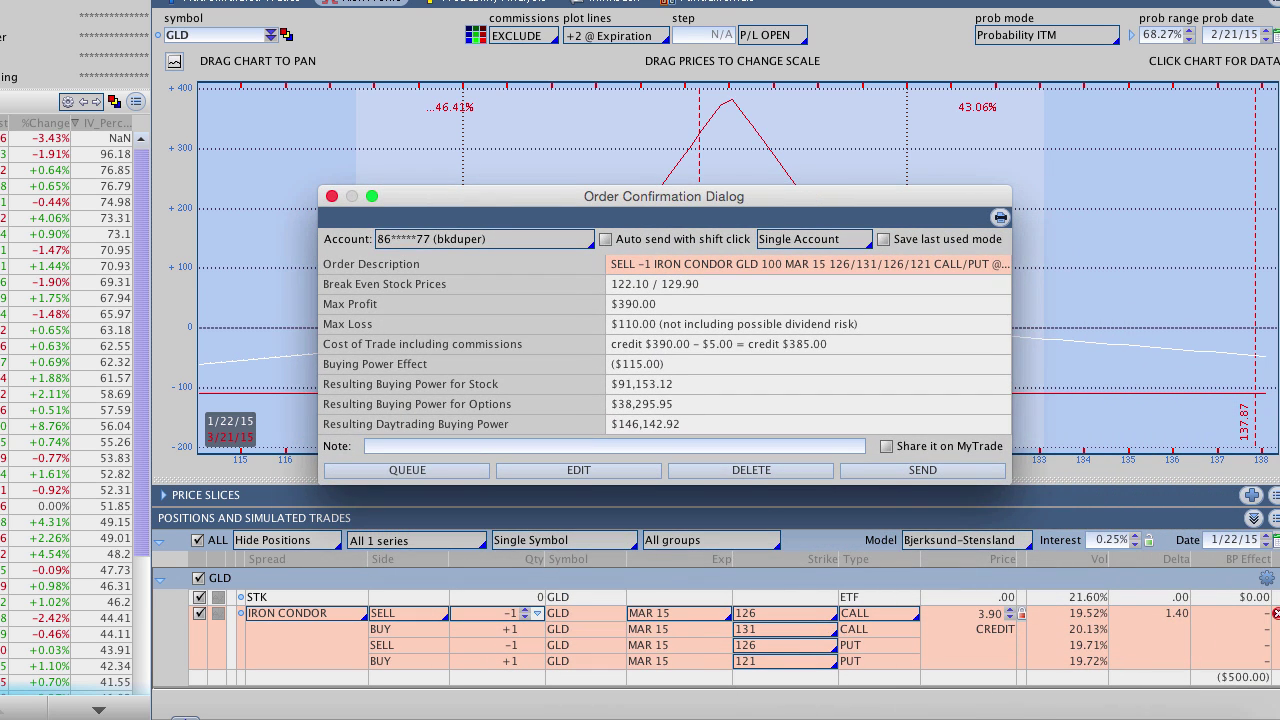
pyautogui.click(955, 712)
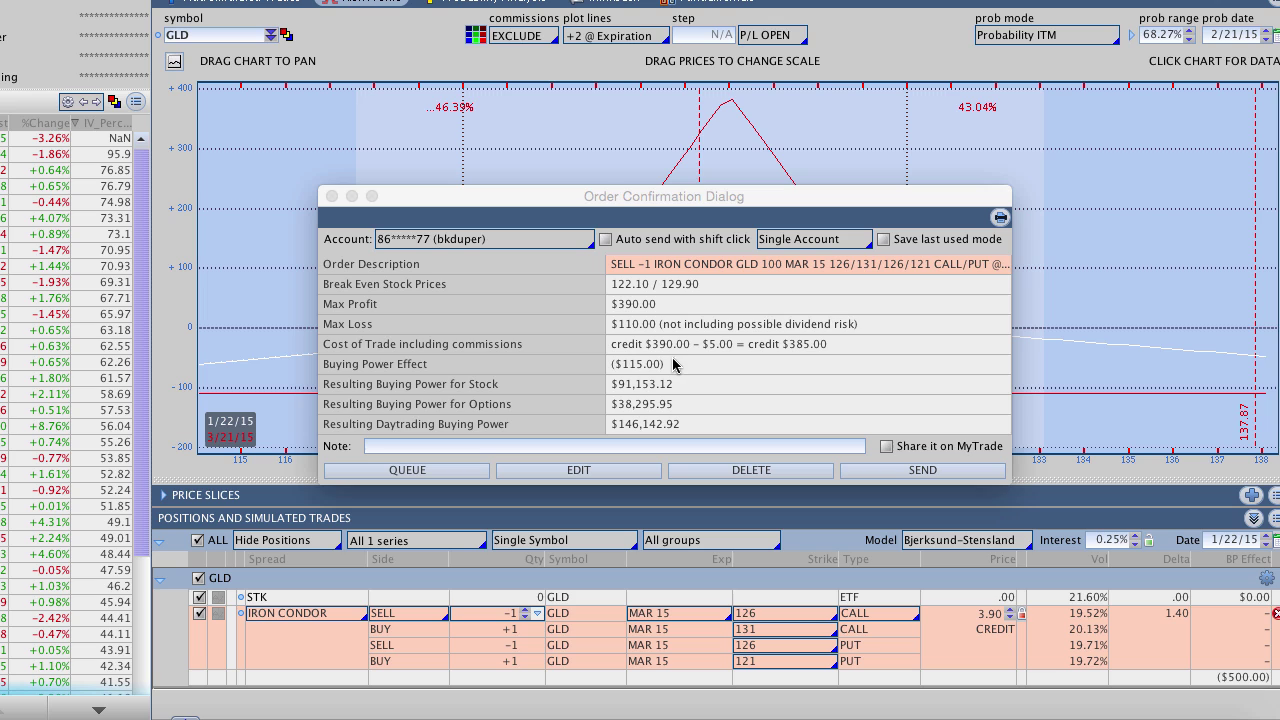
pyautogui.moveTo(673, 350)
pyautogui.mouseDown()
pyautogui.moveTo(608, 355)
pyautogui.moveTo(590, 372)
pyautogui.moveTo(662, 390)
pyautogui.moveTo(678, 355)
pyautogui.mouseUp()
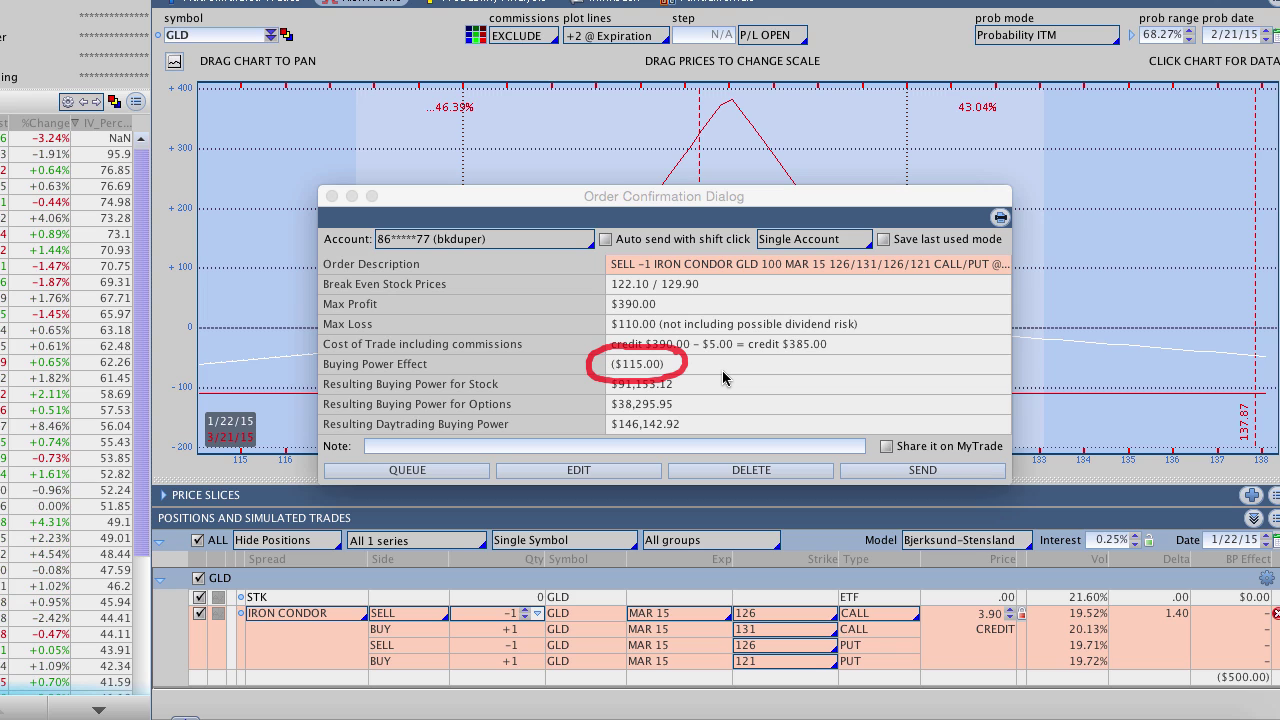
pyautogui.click(651, 381)
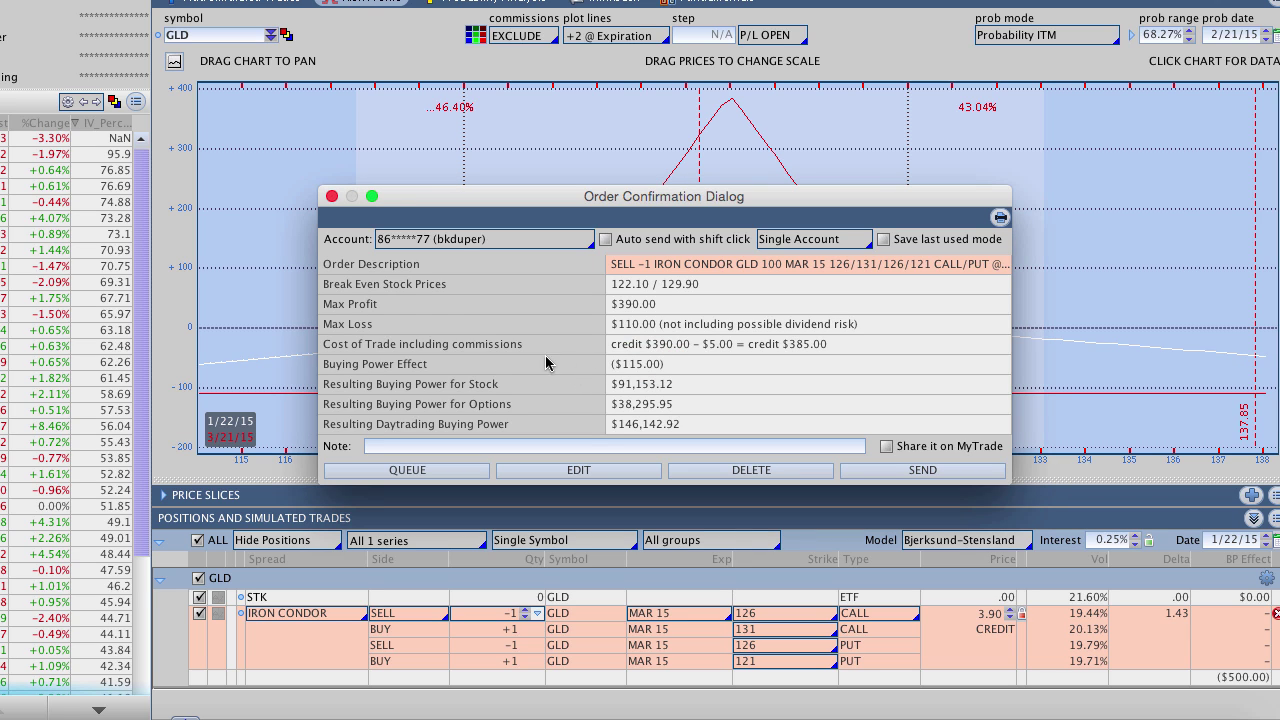
pyautogui.click(868, 469)
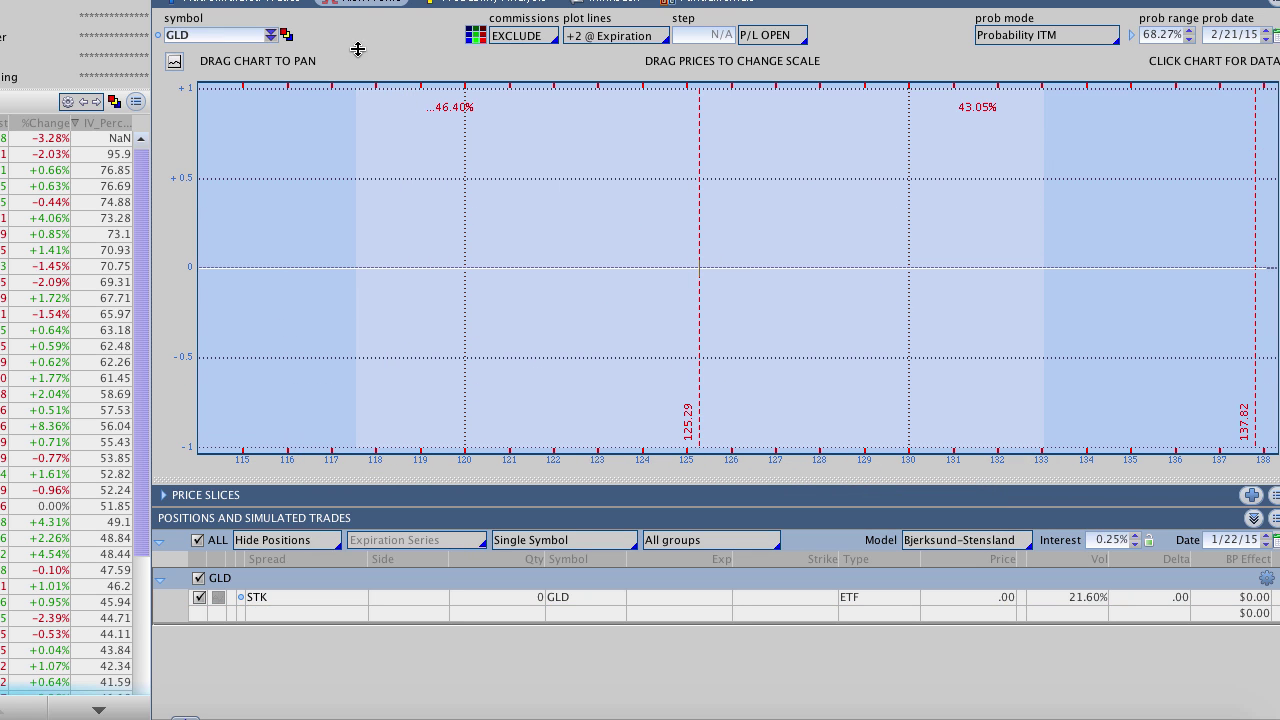
# Simulate selling a GLD March 15 126 straddle and mark its 126 strike and 7.82 credit.
pyautogui.click(282, 2)
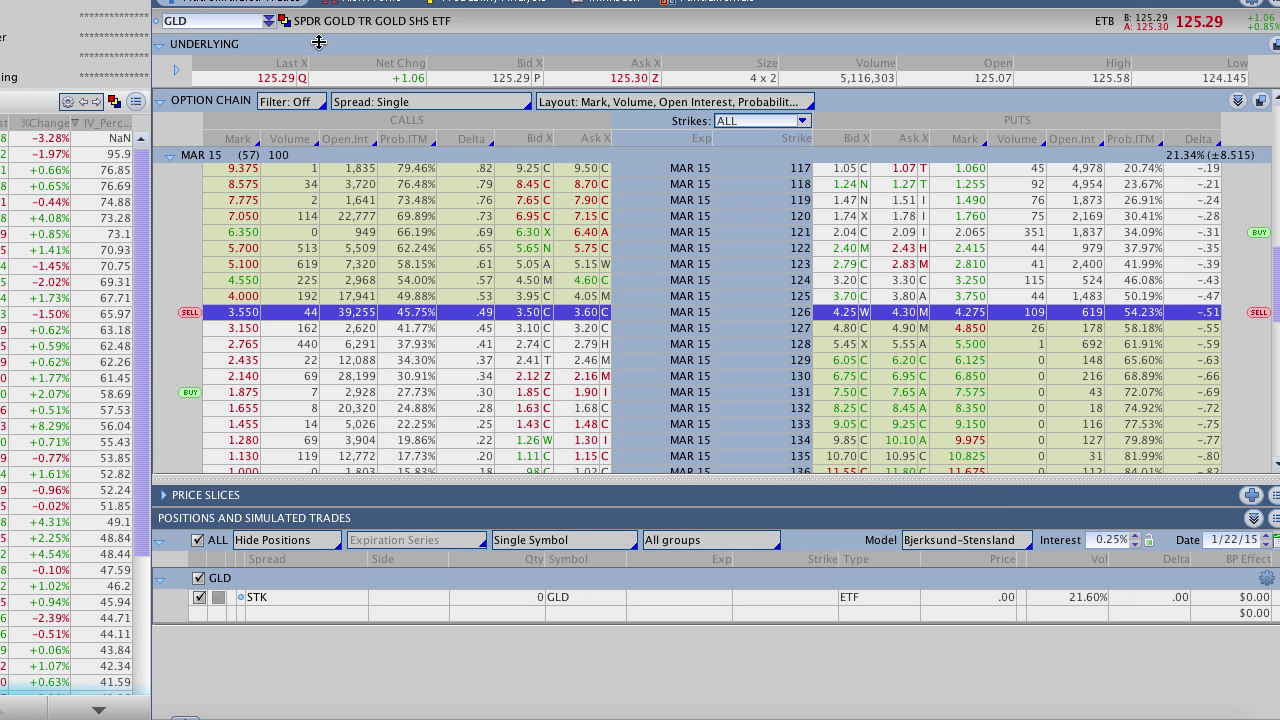
pyautogui.rightClick(532, 318)
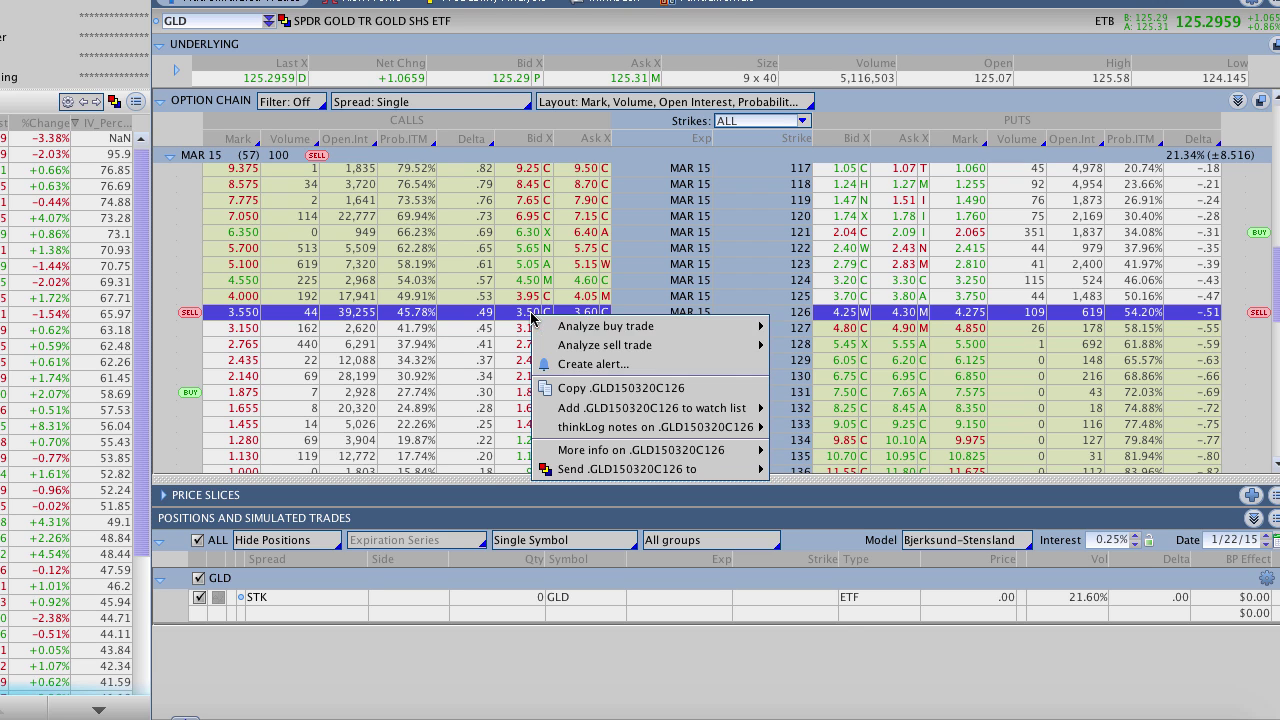
pyautogui.moveTo(722, 343)
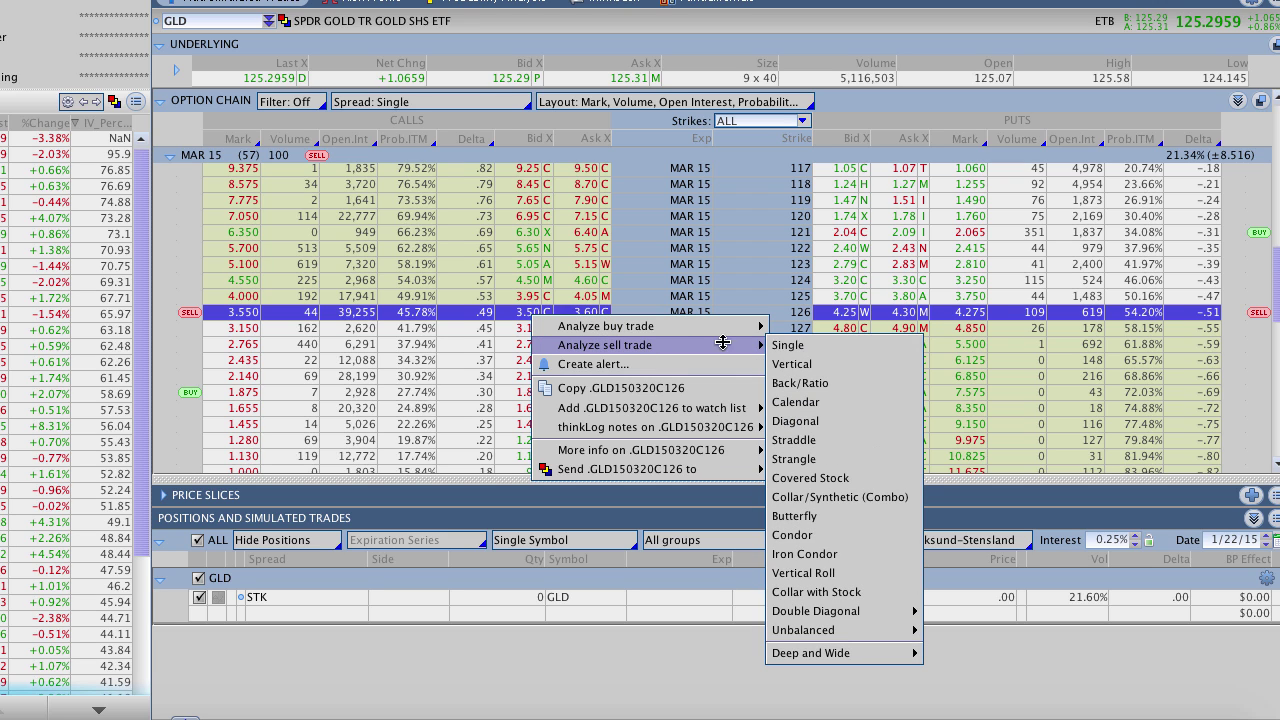
pyautogui.click(811, 441)
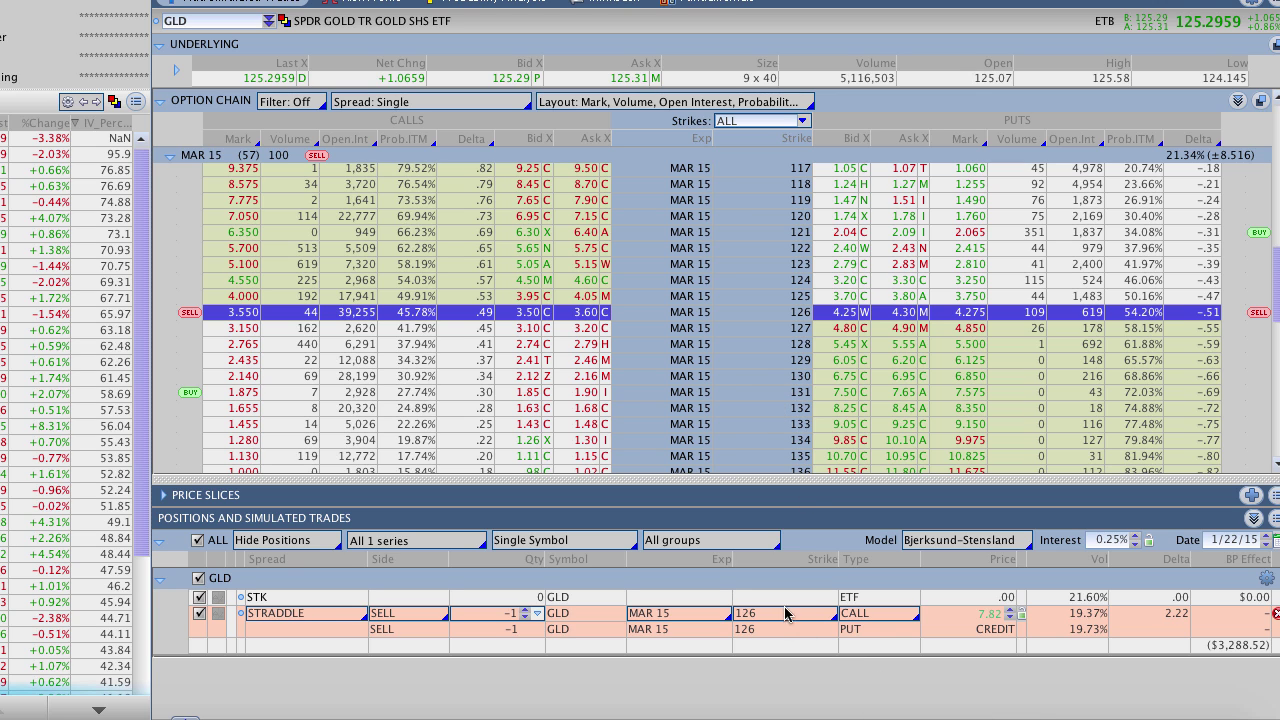
pyautogui.moveTo(776, 598)
pyautogui.mouseDown()
pyautogui.moveTo(716, 615)
pyautogui.moveTo(765, 660)
pyautogui.moveTo(780, 596)
pyautogui.mouseUp()
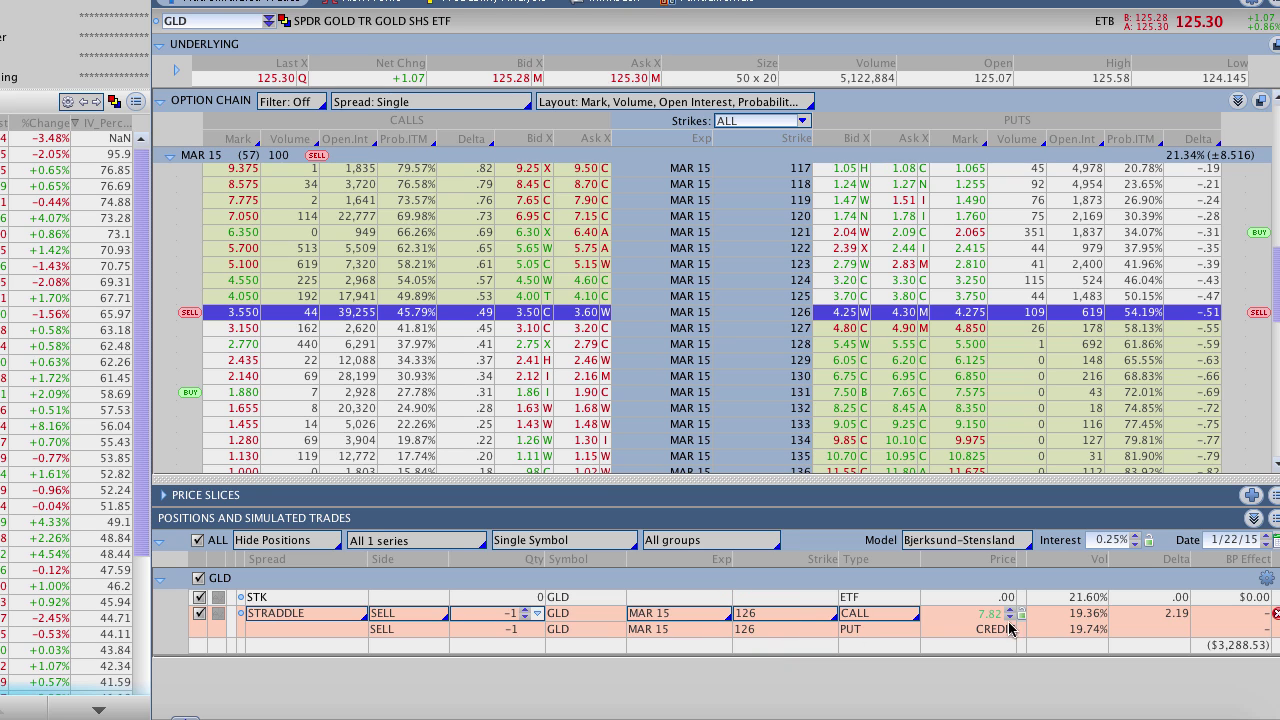
pyautogui.moveTo(1020, 598)
pyautogui.mouseDown()
pyautogui.moveTo(990, 584)
pyautogui.moveTo(1005, 660)
pyautogui.moveTo(1028, 603)
pyautogui.mouseUp()
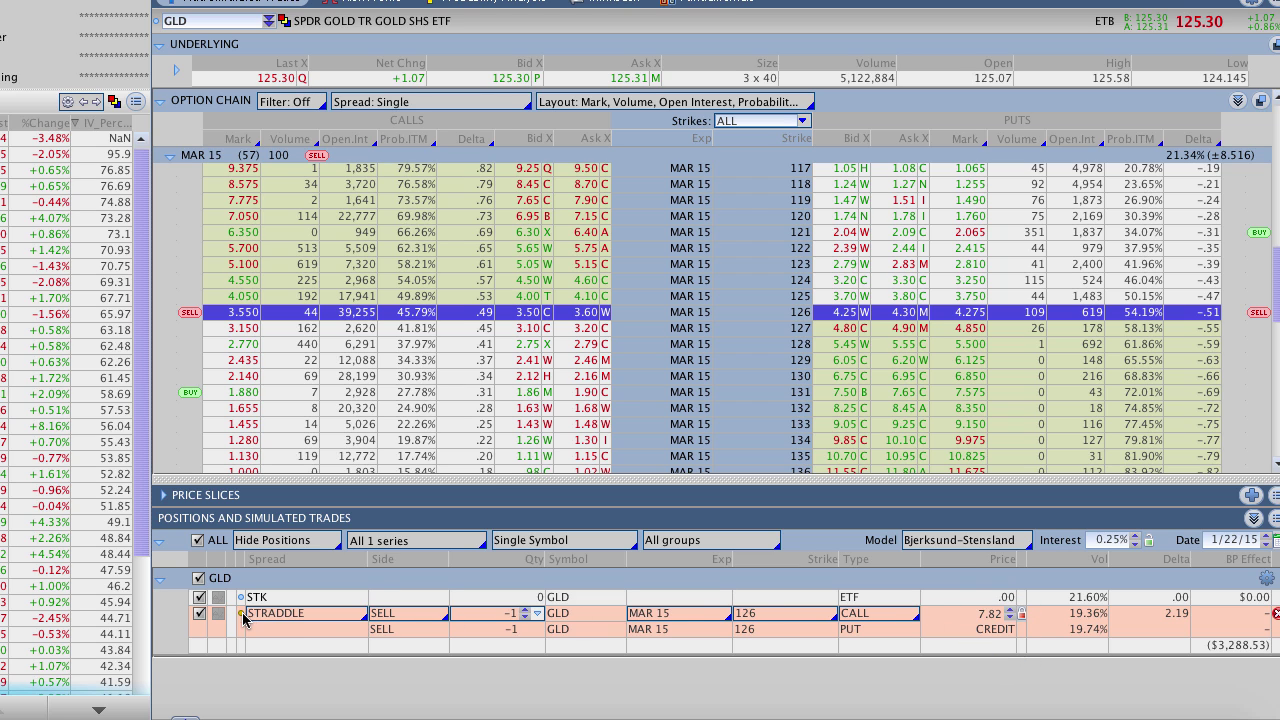
# Open the straddle's order confirmation and circle its ($2,509.00) buying power effect.
pyautogui.rightClick(243, 618)
pyautogui.click(295, 409)
pyautogui.moveTo(720, 437); pyautogui.dragTo(477, 230)
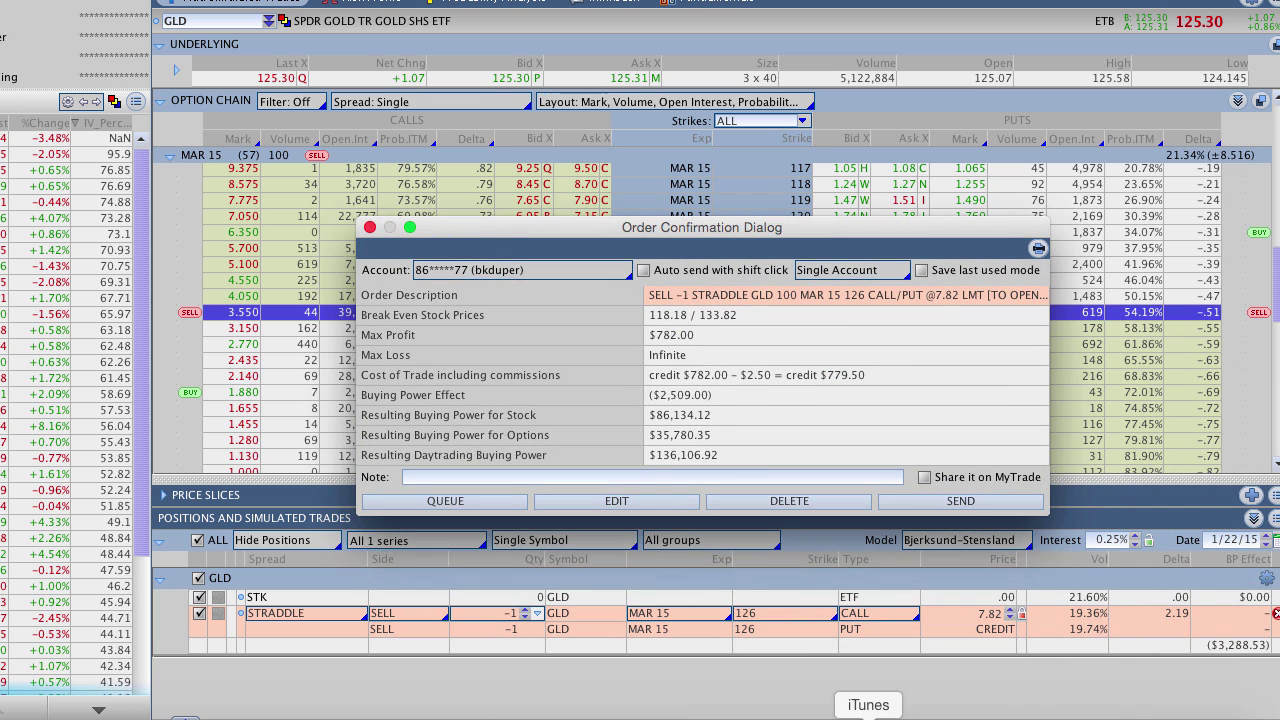
pyautogui.click(991, 716)
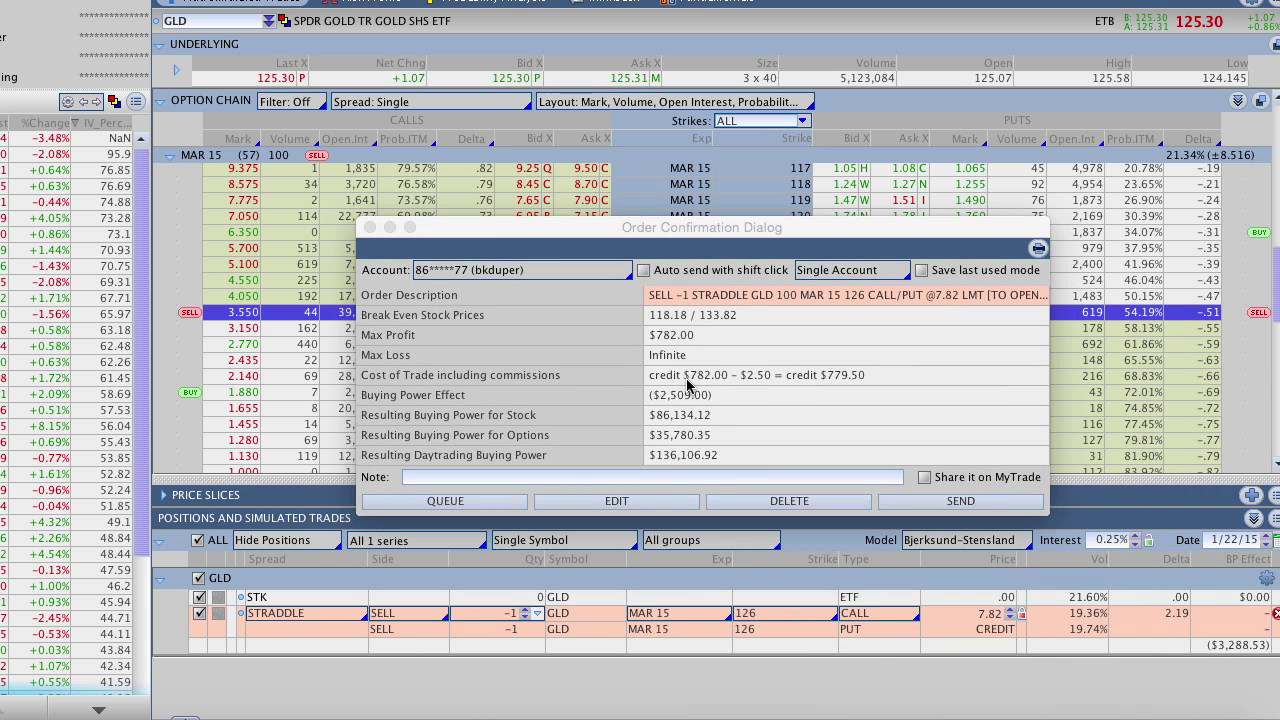
pyautogui.moveTo(697, 386)
pyautogui.mouseDown()
pyautogui.moveTo(645, 384)
pyautogui.moveTo(660, 414)
pyautogui.moveTo(695, 380)
pyautogui.mouseUp()
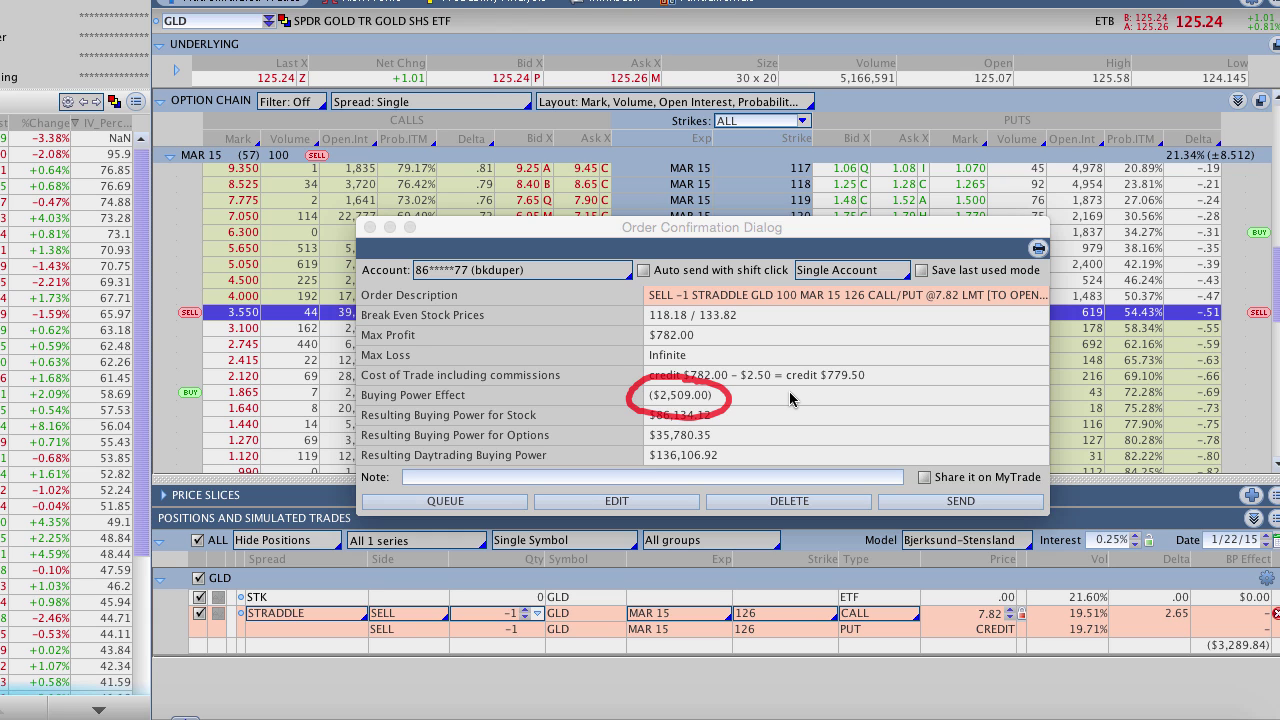
pyautogui.press('Escape')
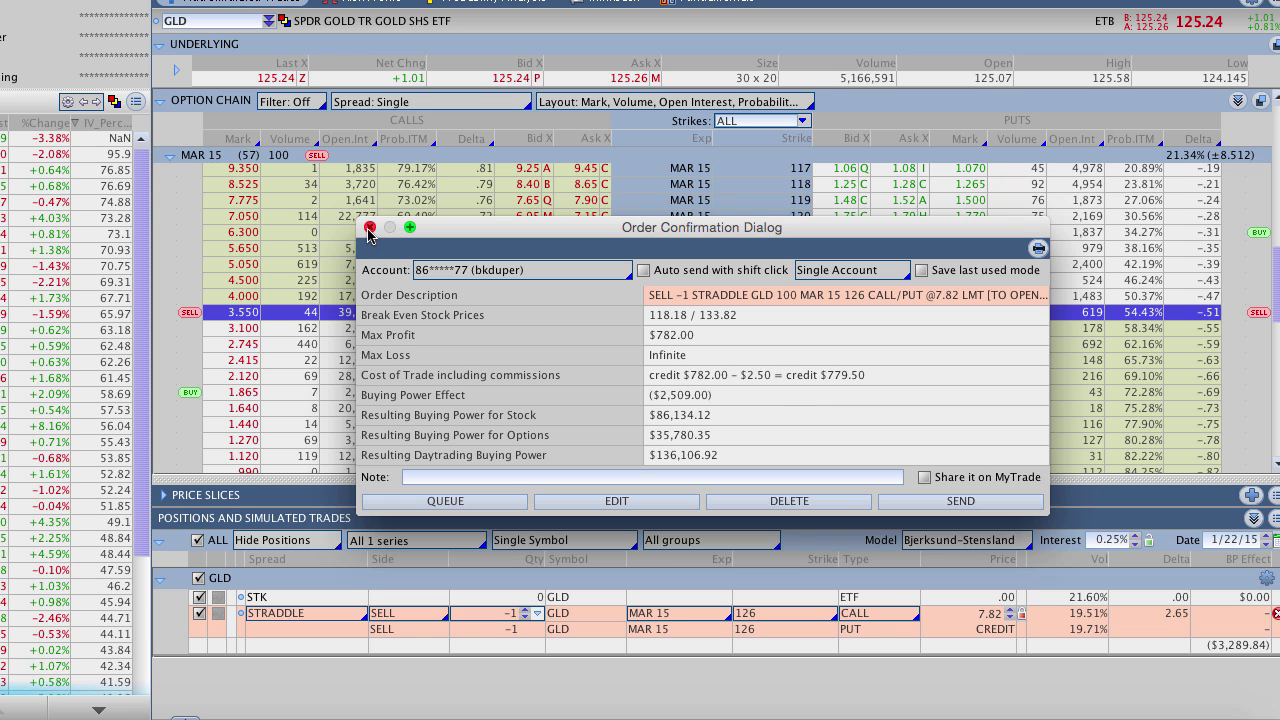